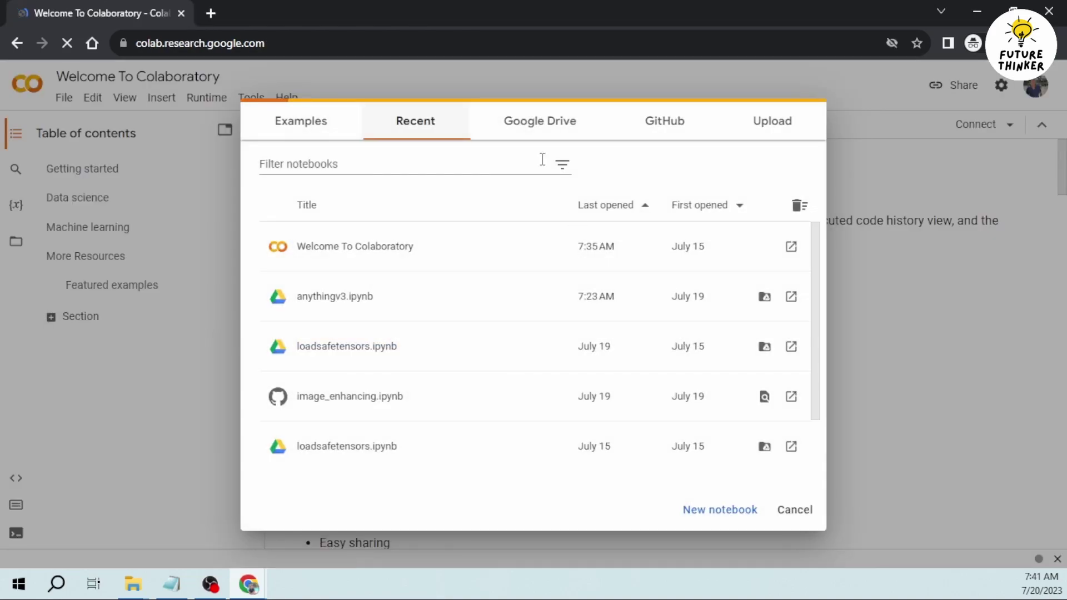
# Scroll through the Recent notebooks list in Colab's Open notebook dialog
pyautogui.scroll(-1, 501, 288)
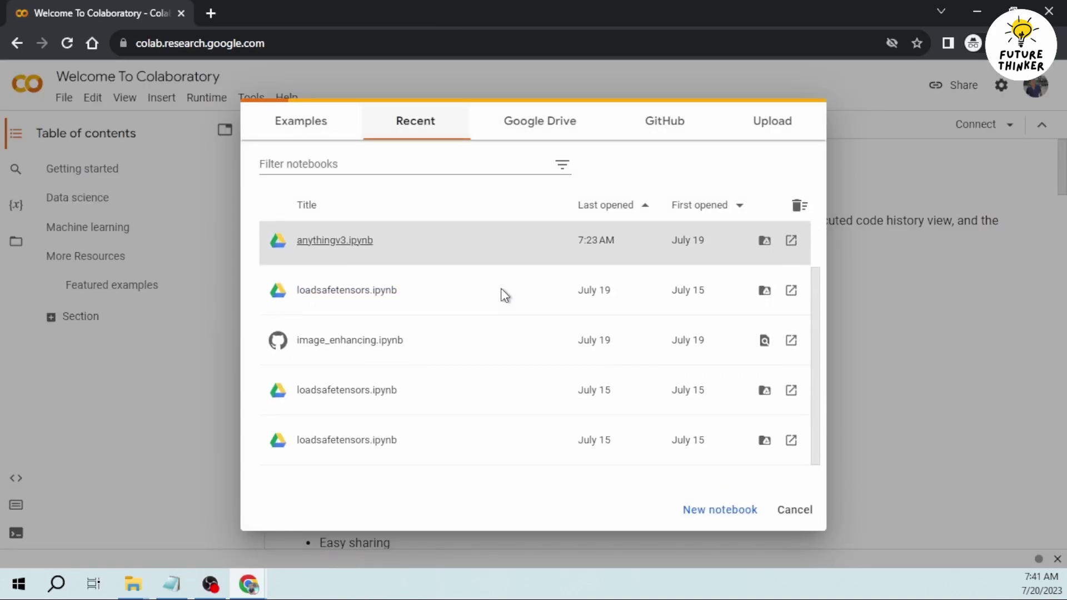
pyautogui.scroll(1, 504, 294)
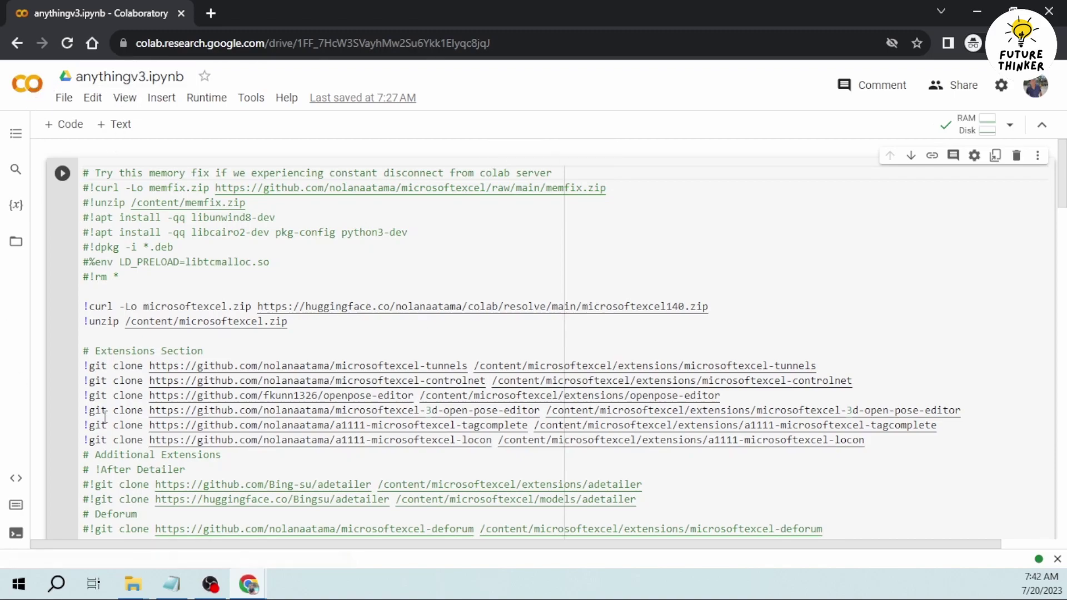
# Scroll the anythingv3.ipynb setup cell to the curl line fetching upscalers.zip into the ESRGAN folder and inspect its link
pyautogui.scroll(-2, 157, 273)
pyautogui.scroll(-1, 157, 272)
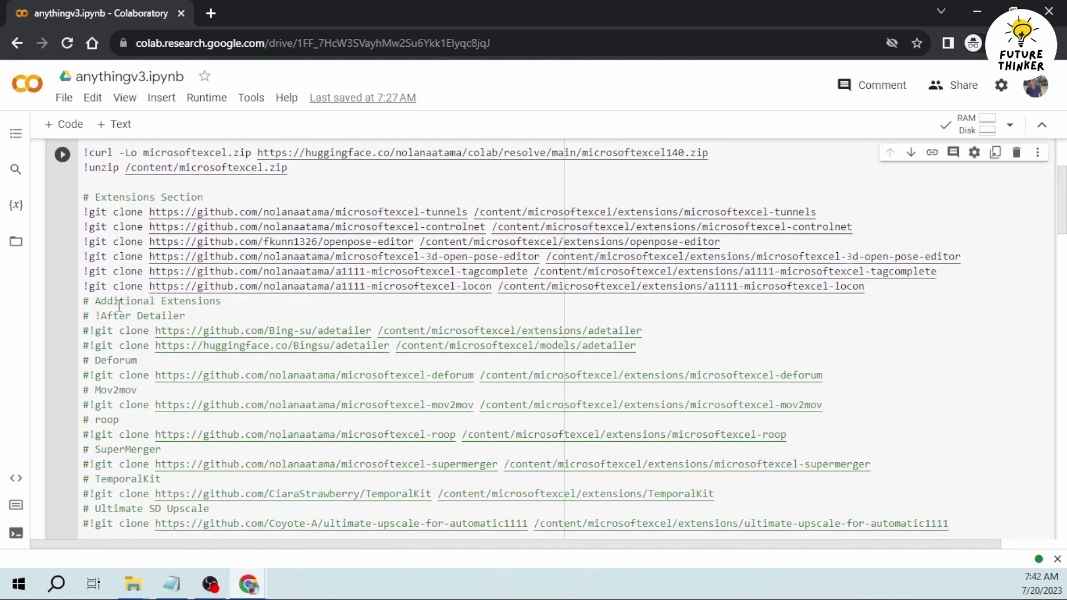
pyautogui.scroll(-5, 165, 305)
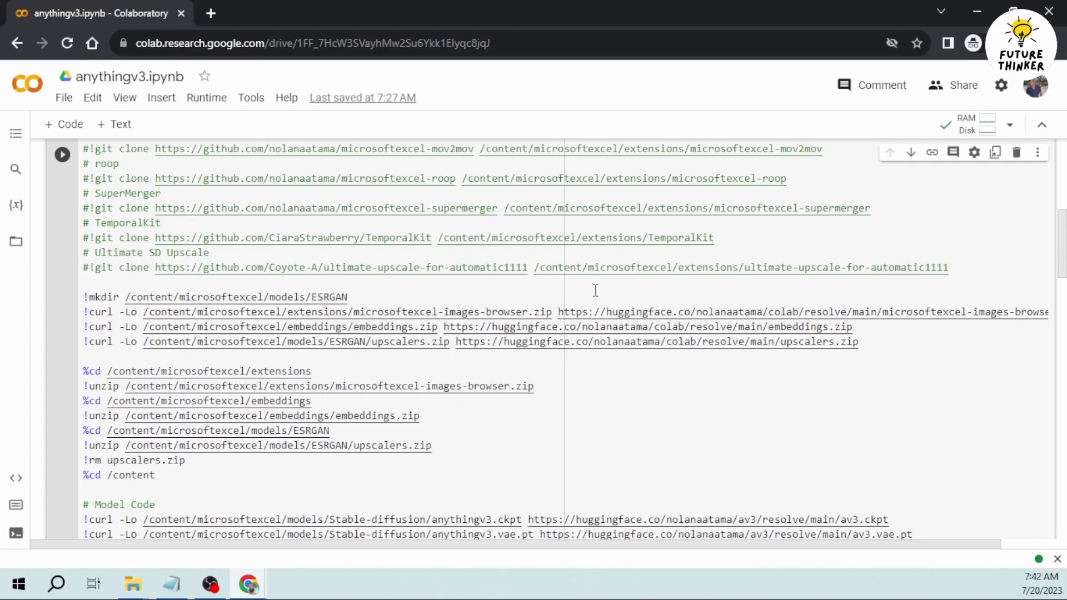
pyautogui.scroll(-1, 539, 285)
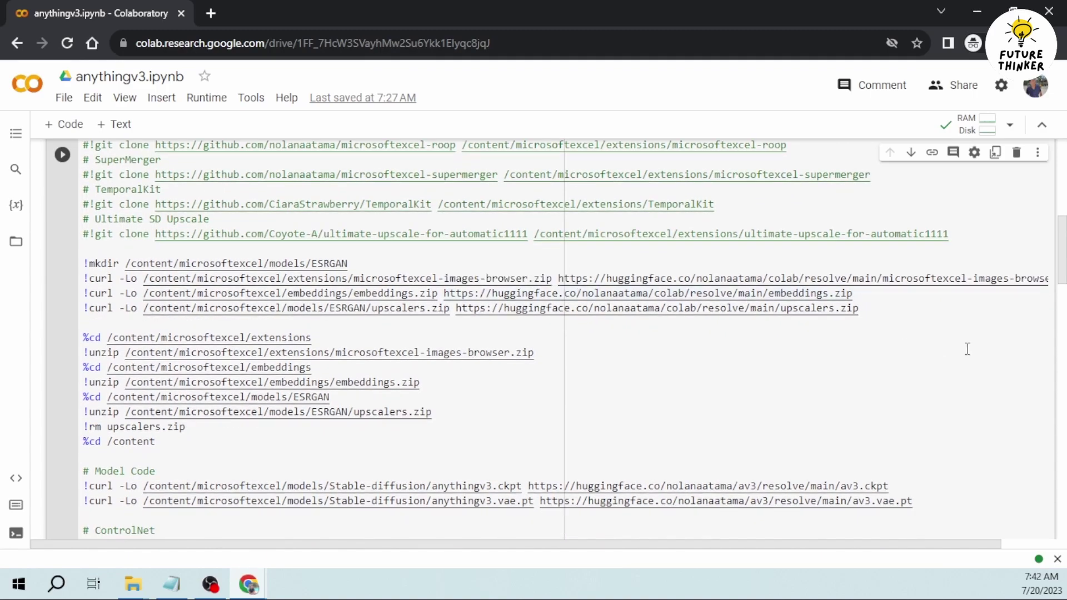
pyautogui.moveTo(869, 310); pyautogui.dragTo(768, 308)
pyautogui.click(812, 319)
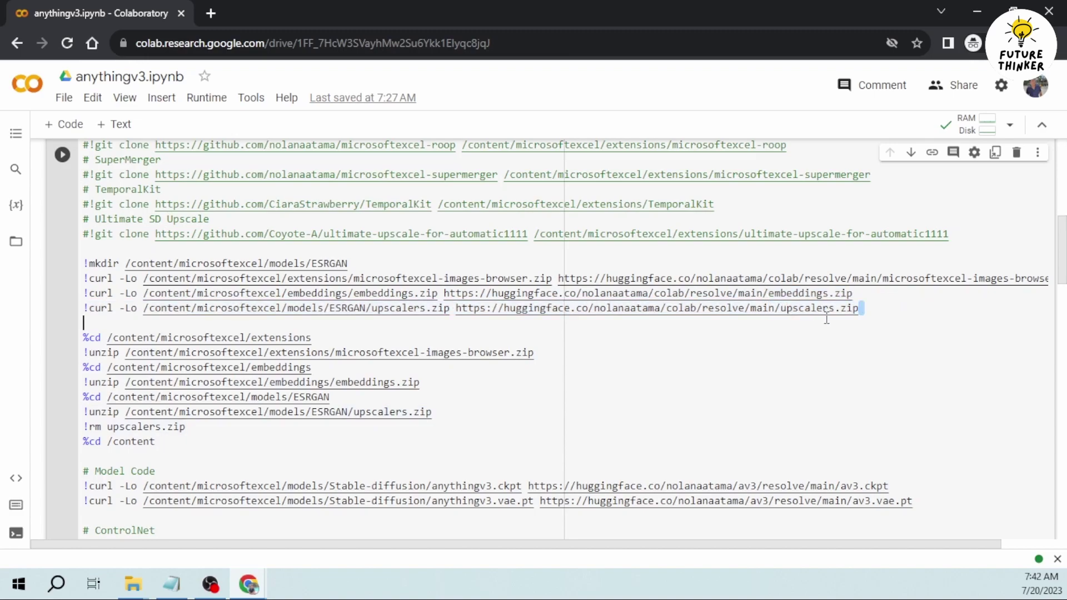
pyautogui.tripleClick(865, 310)
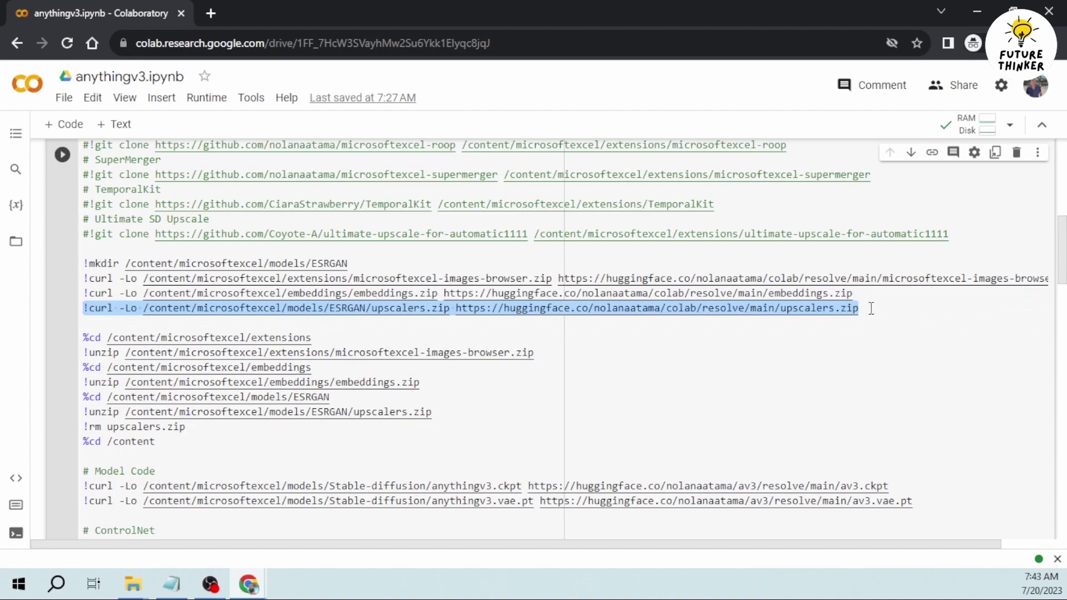
pyautogui.click(871, 308)
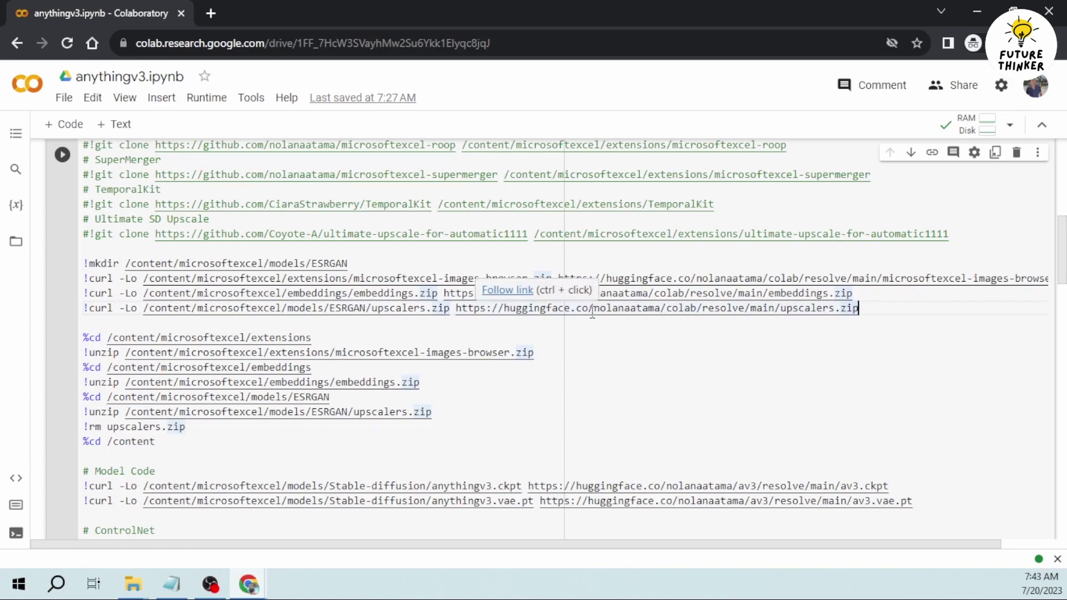
pyautogui.moveTo(593, 309); pyautogui.dragTo(659, 309)
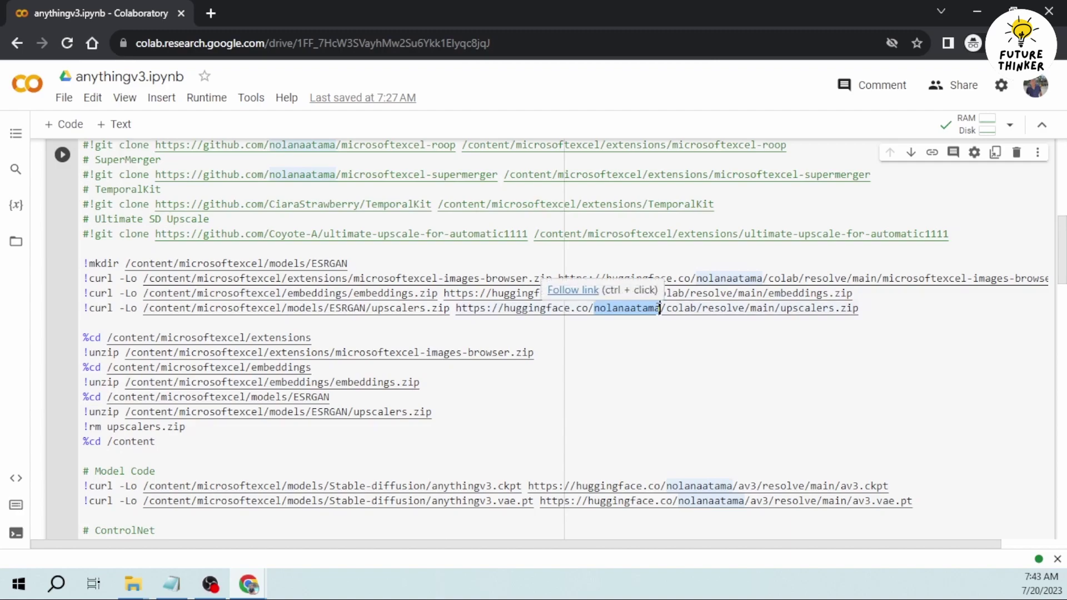
pyautogui.click(879, 310)
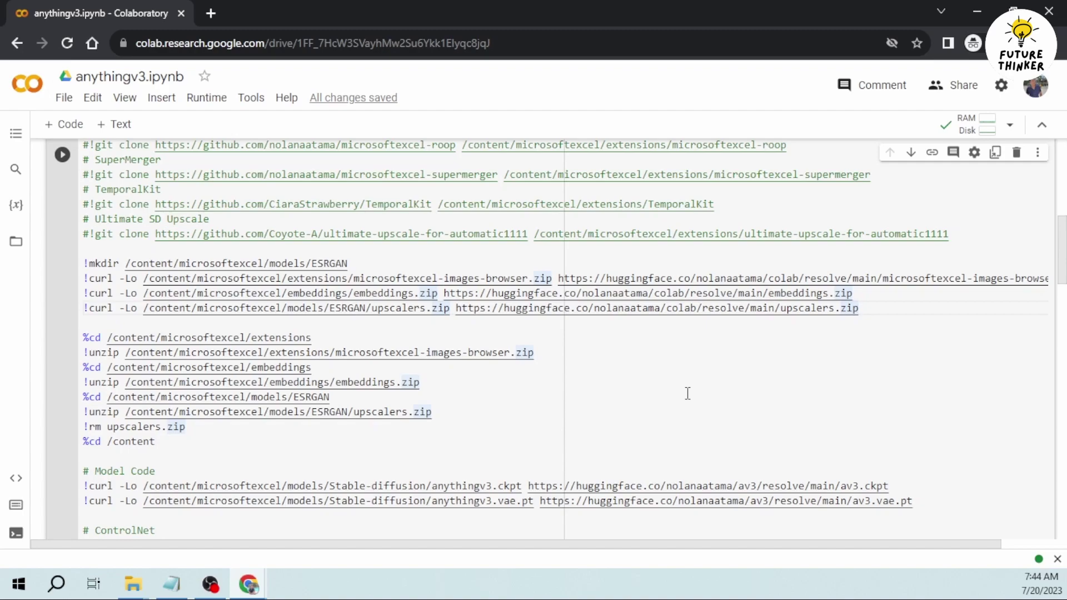
# Check that the ESRGAN models folder in File Explorer contains 4x-UltraSharp.pth
pyautogui.moveTo(139, 594)
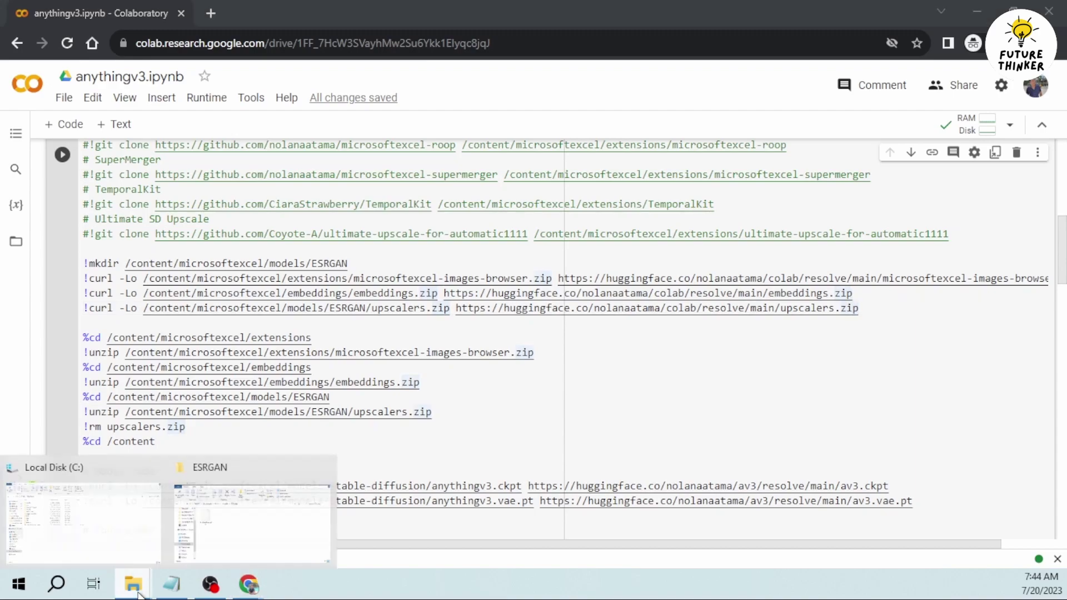
pyautogui.click(196, 548)
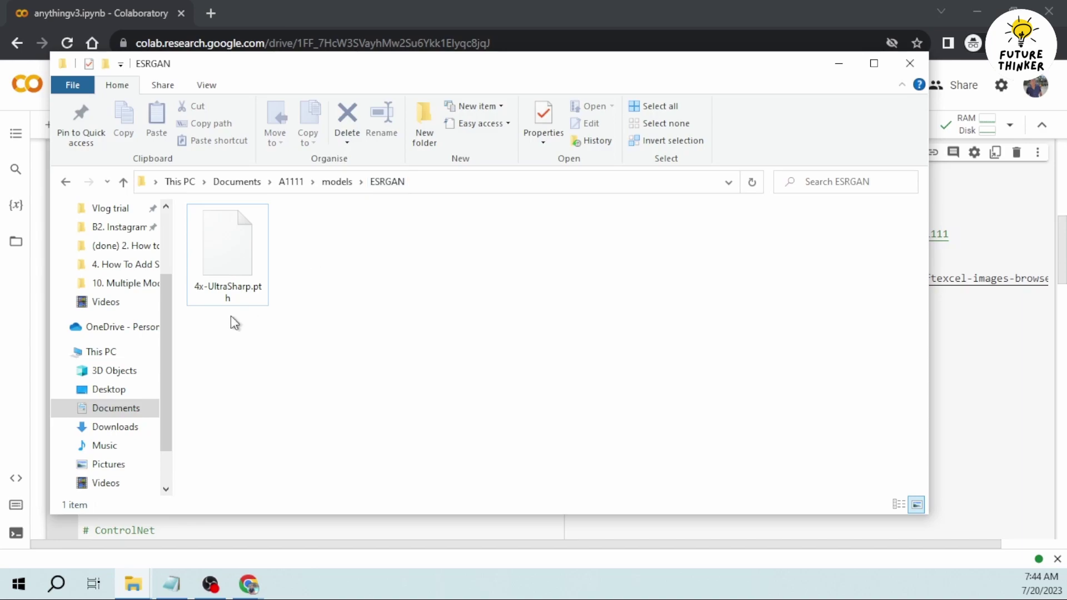
pyautogui.moveTo(310, 309); pyautogui.dragTo(235, 246)
pyautogui.moveTo(289, 346); pyautogui.dragTo(231, 239)
pyautogui.click(446, 331)
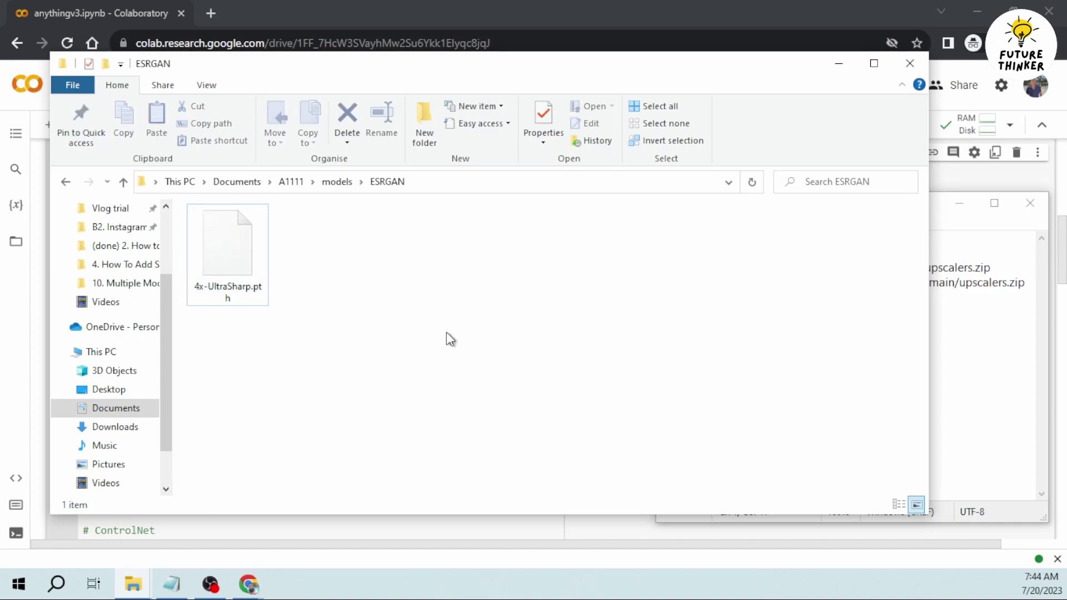
# Select and copy the upscale.wiki Model Database link from the Notepad notes
pyautogui.hotkey('alt', 'Tab')
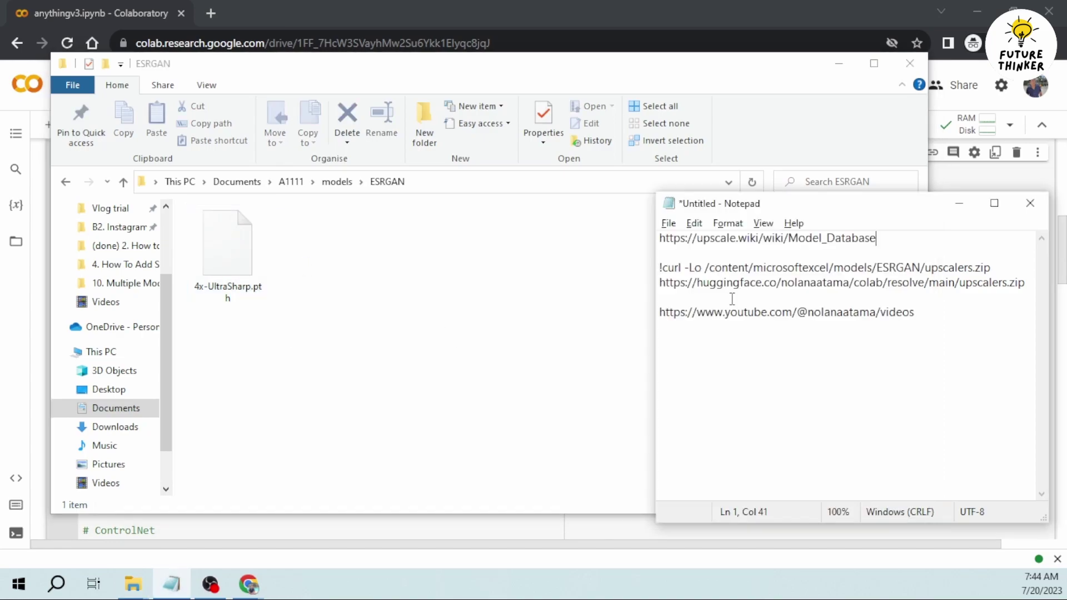
pyautogui.hotkey('shift', 'Home')
pyautogui.hotkey('ctrl', 'c')
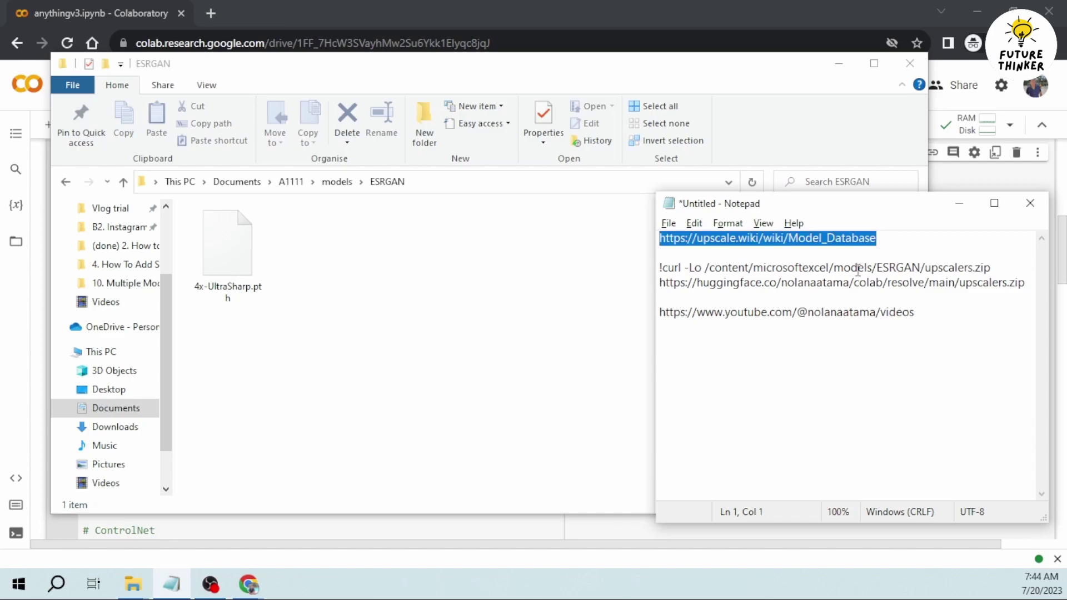
pyautogui.click(555, 291)
# Load the copied upscale.wiki Model Database link in a new private browser tab
pyautogui.click(462, 14)
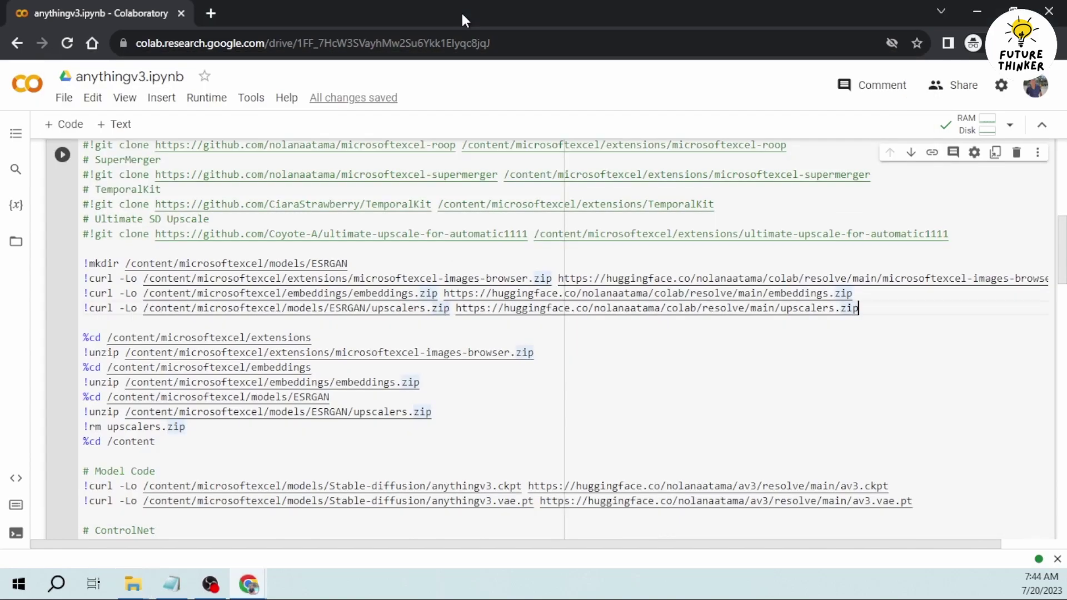
pyautogui.hotkey('ctrl', 't')
pyautogui.hotkey('ctrl', 'v')
pyautogui.press('Return')
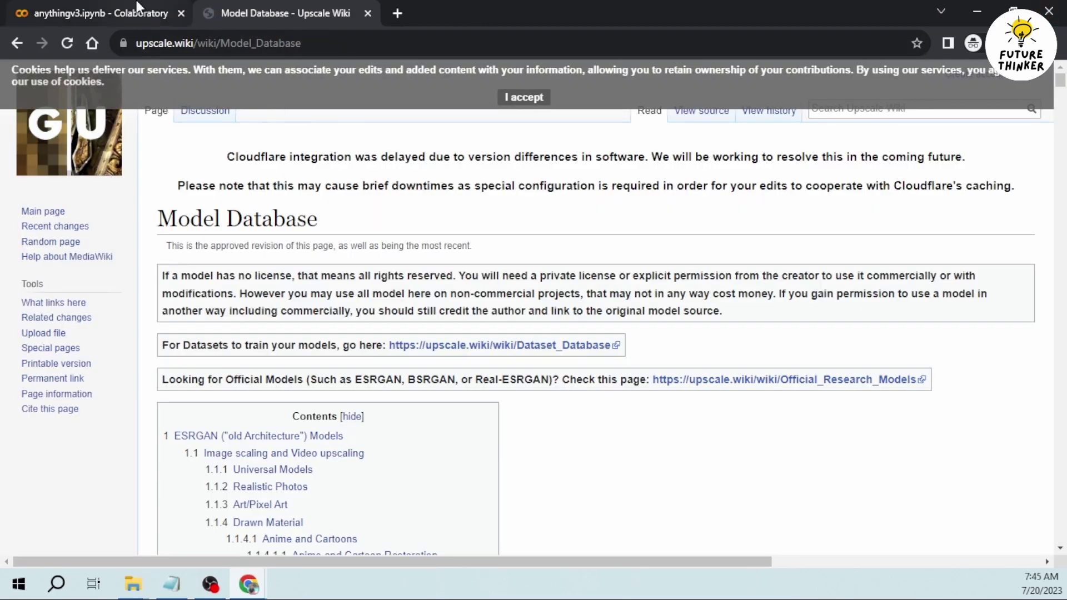
# Scroll the Model Database to the 4x-UltraSharp entry, then return to the ESRGAN folder
pyautogui.click(139, 11)
pyautogui.click(274, 7)
pyautogui.scroll(-15, 230, 253)
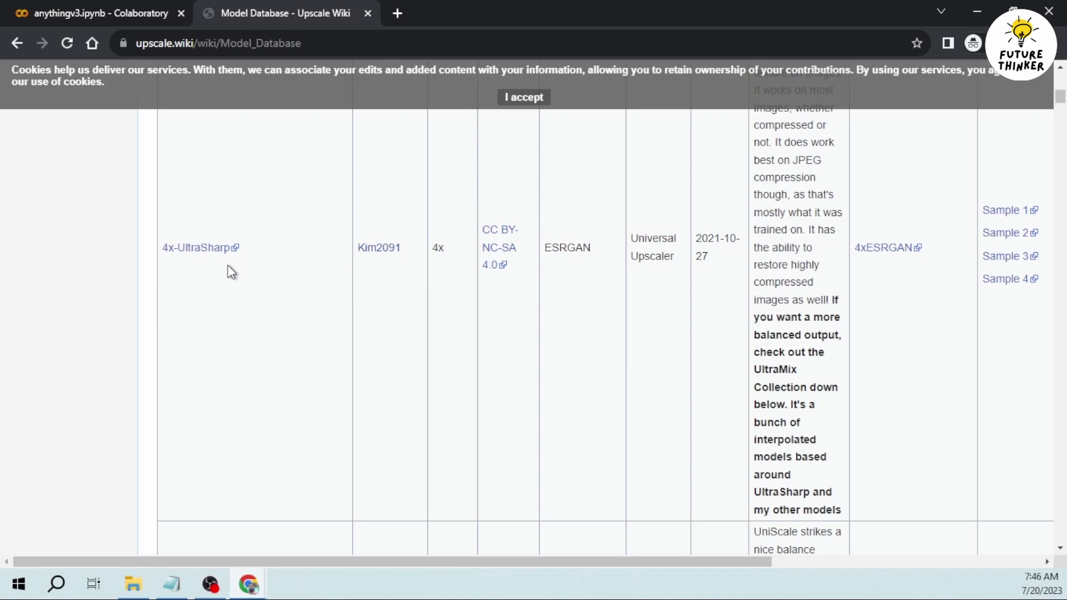
pyautogui.click(133, 584)
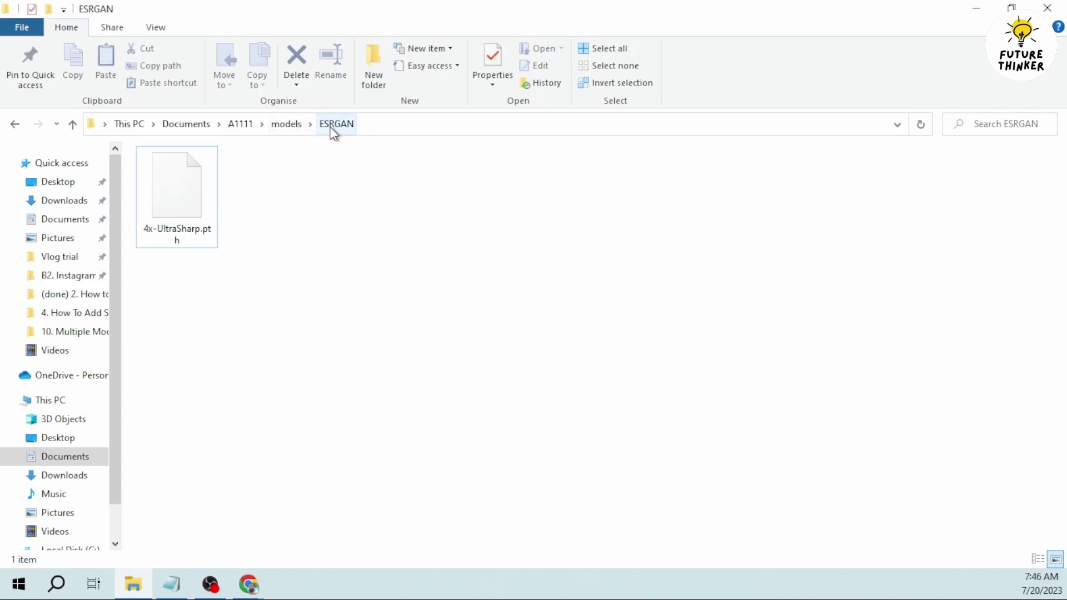
# Close the ESRGAN folder window after a last look at 4x-UltraSharp.pth
pyautogui.moveTo(268, 244); pyautogui.dragTo(200, 192)
pyautogui.click(362, 243)
pyautogui.click(1047, 9)
# Run the Colab setup cell and watch it download and unzip the upscalers, including 4x-UltraSharp.pth
pyautogui.click(117, 9)
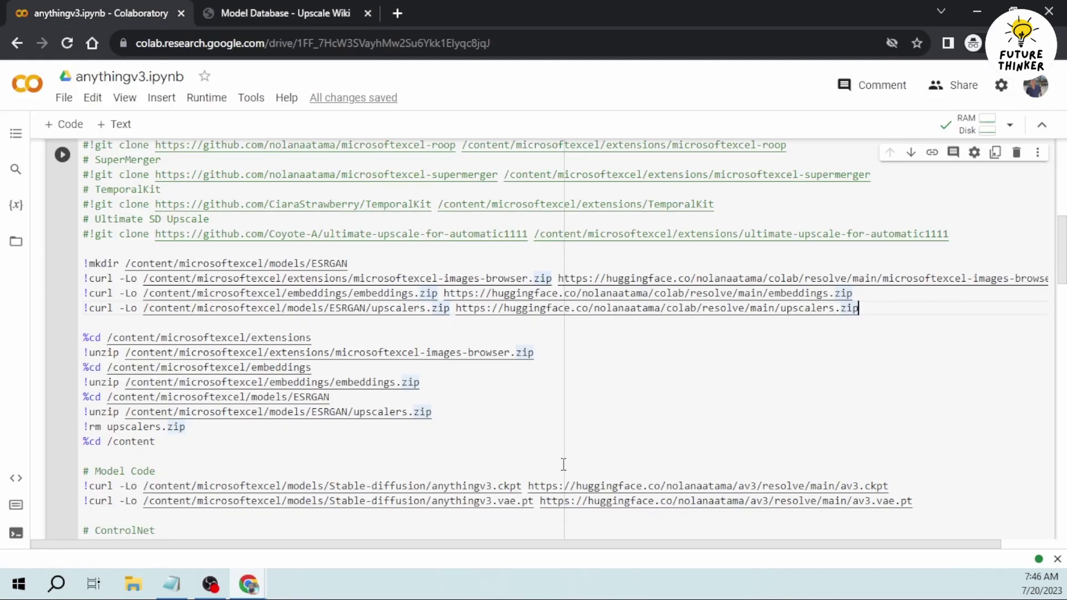
pyautogui.moveTo(731, 311); pyautogui.dragTo(861, 309)
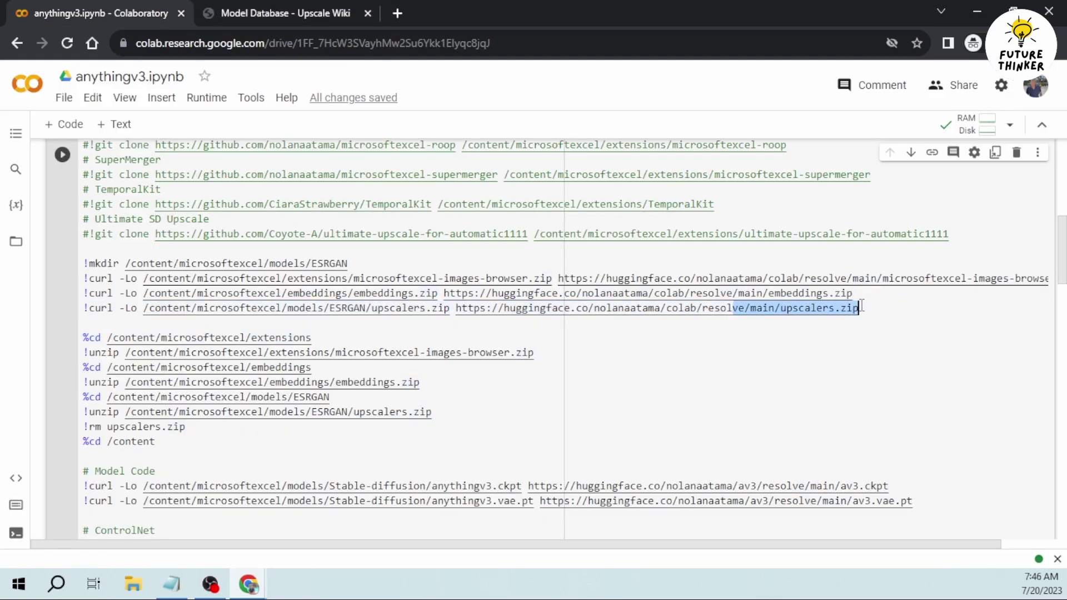
pyautogui.click(63, 155)
pyautogui.scroll(-15, 56, 218)
pyautogui.scroll(8, 57, 222)
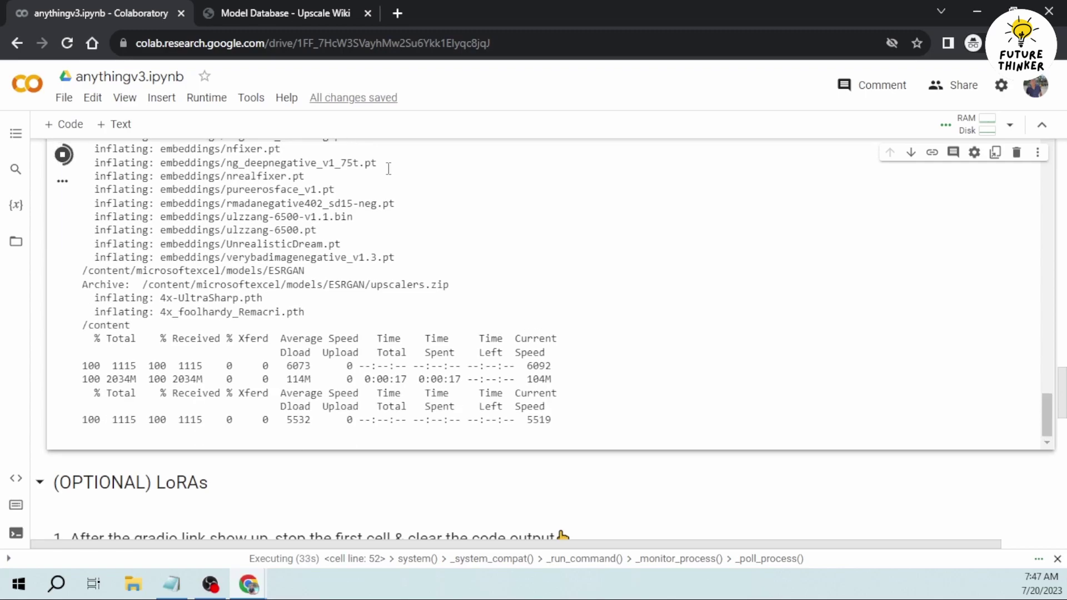
# Search civitai.com for anythingv3 and open the Anything V3 model page
pyautogui.click(401, 11)
pyautogui.write('civitai.com')
pyautogui.press('Return')
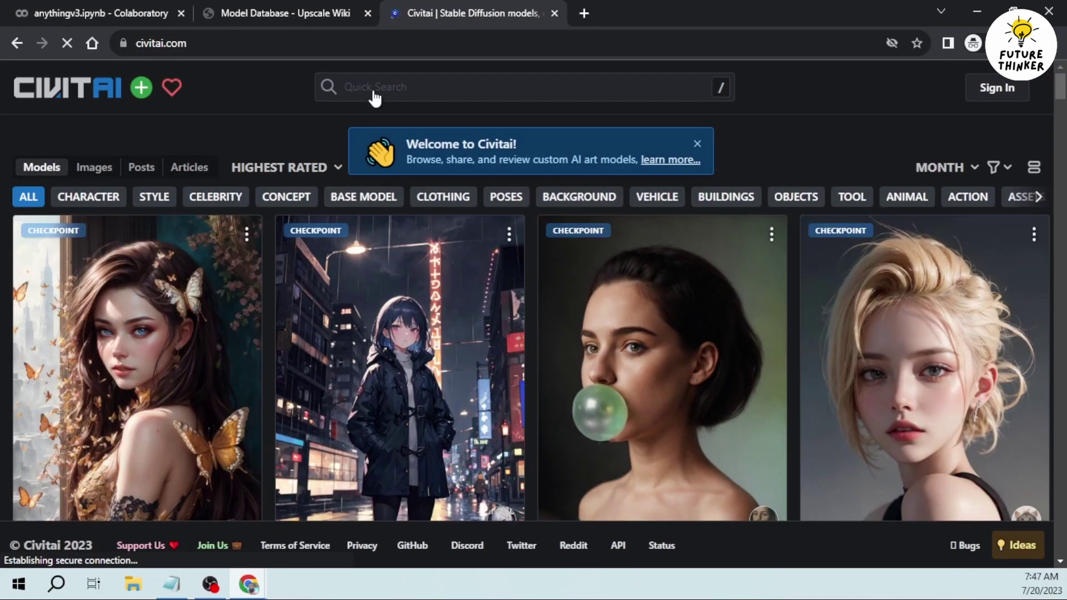
pyautogui.click(371, 88)
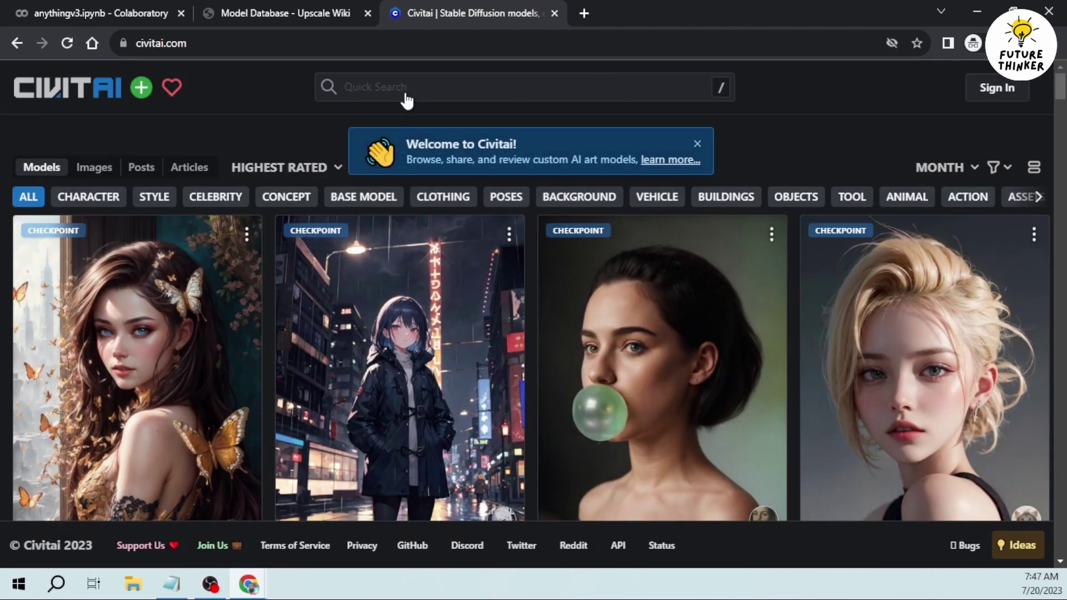
pyautogui.write('anythingv3')
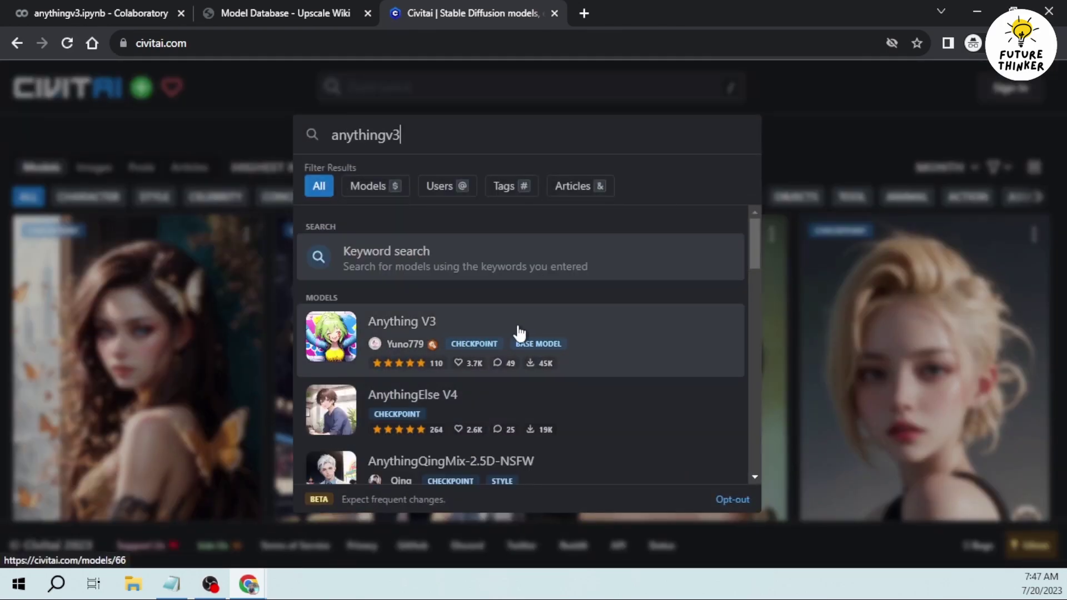
pyautogui.click(516, 333)
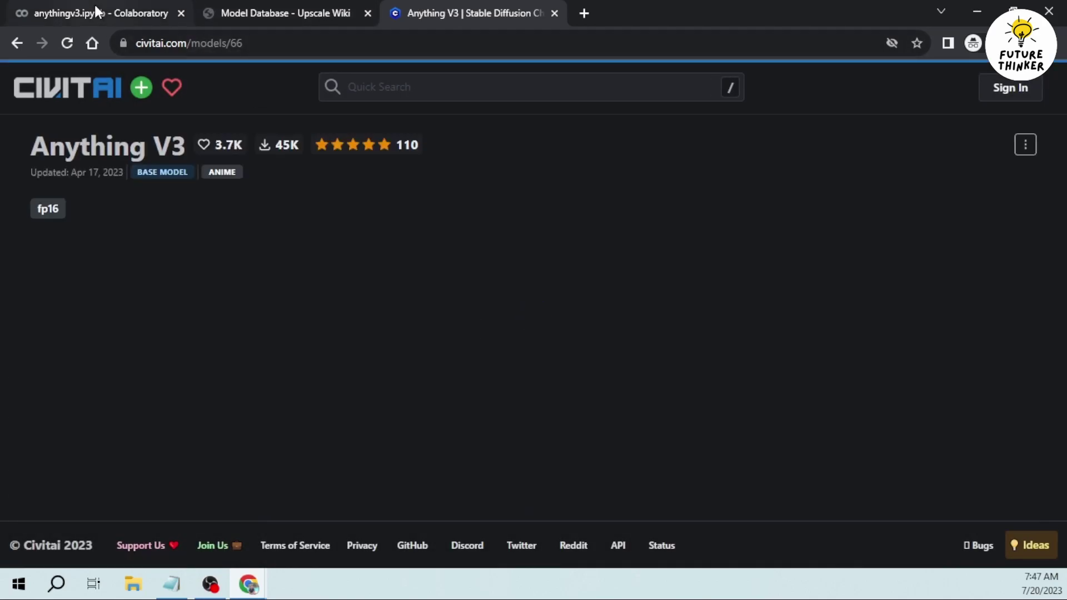
# Scroll to the Anything V3 gallery and open the armoured blonde knight girl image's generation data
pyautogui.click(83, 12)
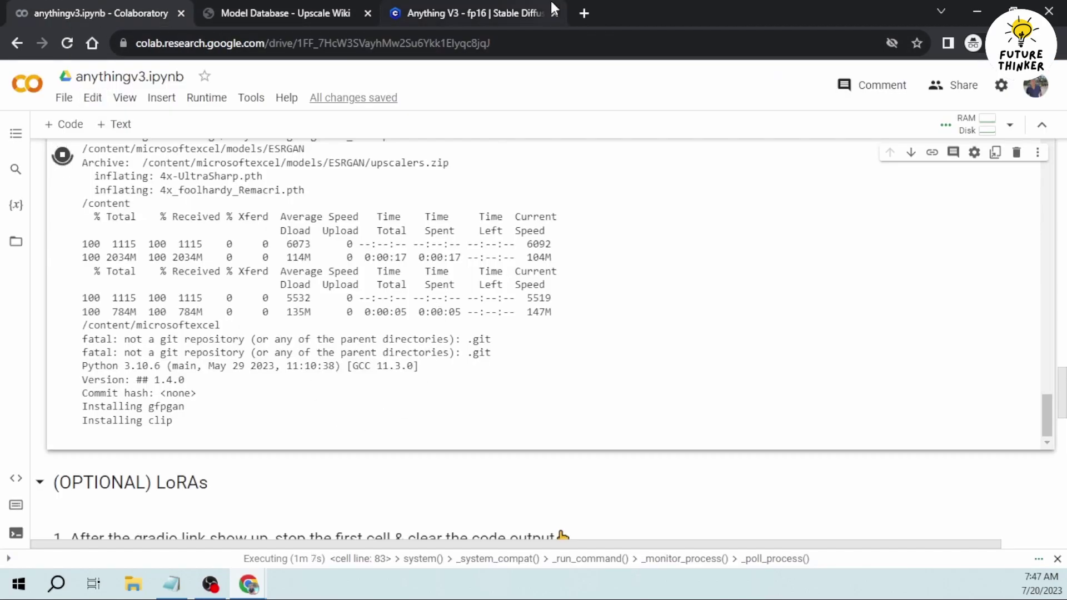
pyautogui.click(501, 10)
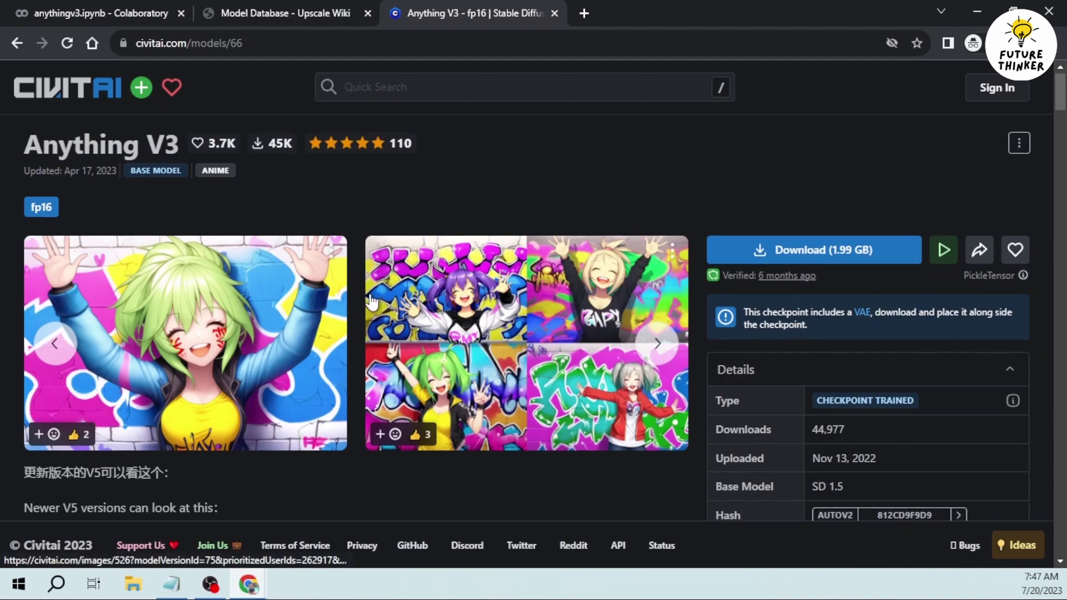
pyautogui.scroll(-2, 371, 301)
pyautogui.scroll(-2, 371, 301)
pyautogui.scroll(4, 372, 302)
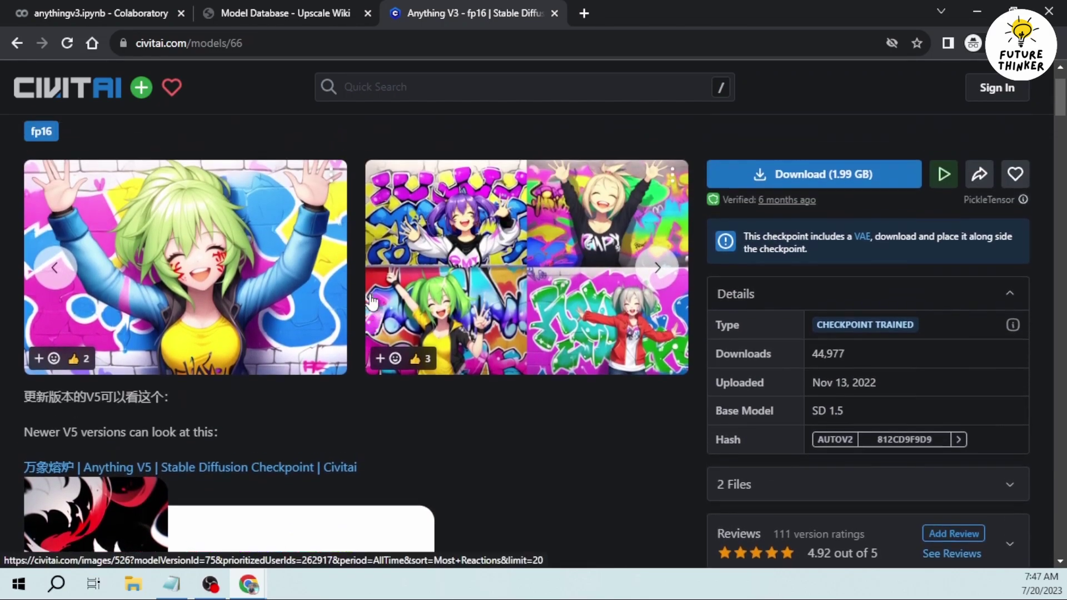
pyautogui.scroll(-12, 372, 302)
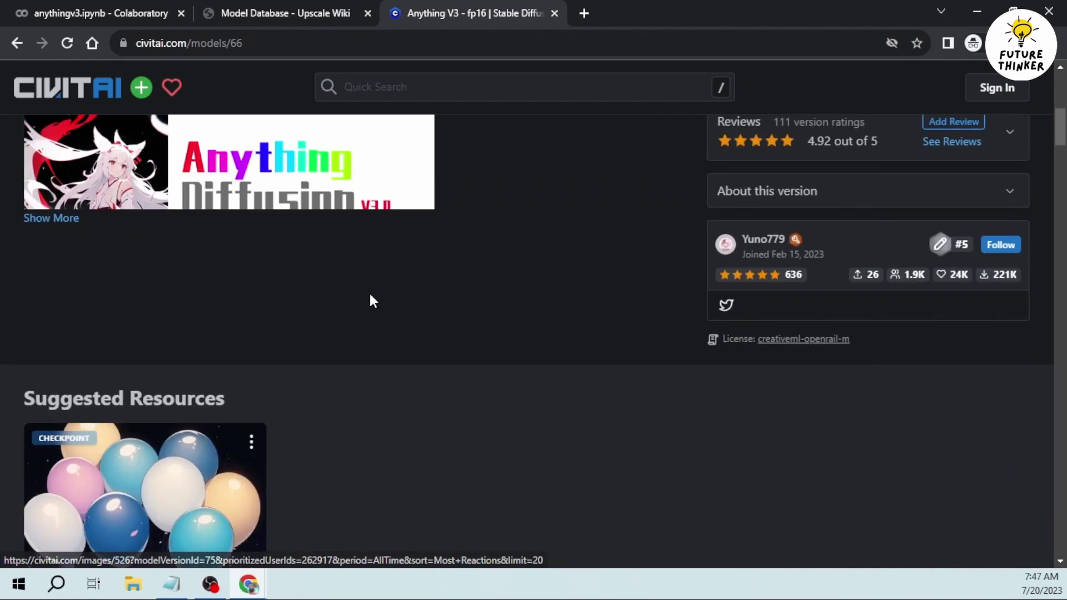
pyautogui.scroll(-10, 371, 300)
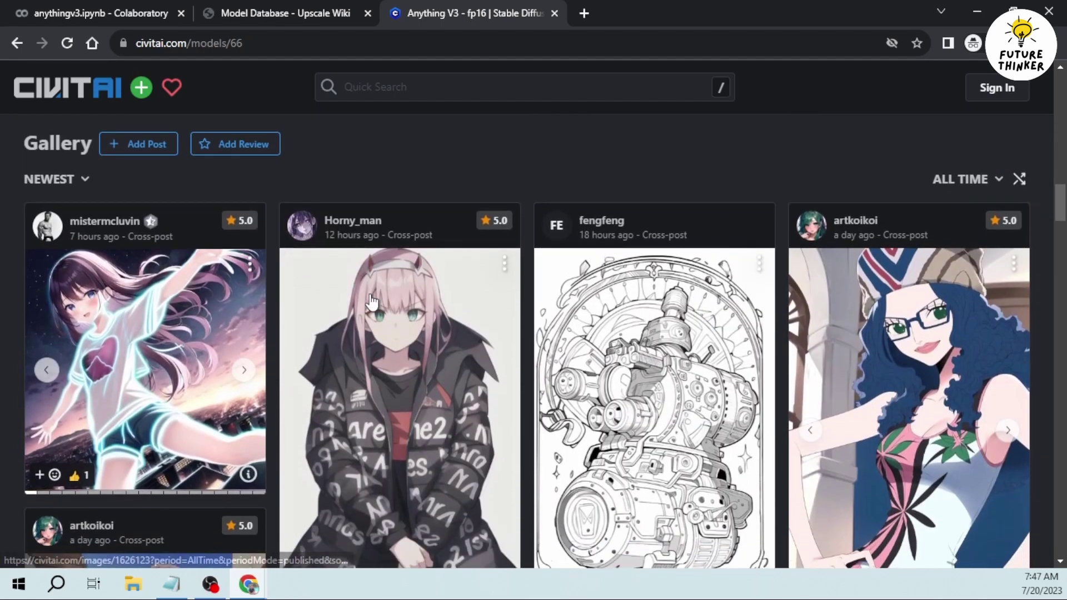
pyautogui.scroll(-10, 371, 302)
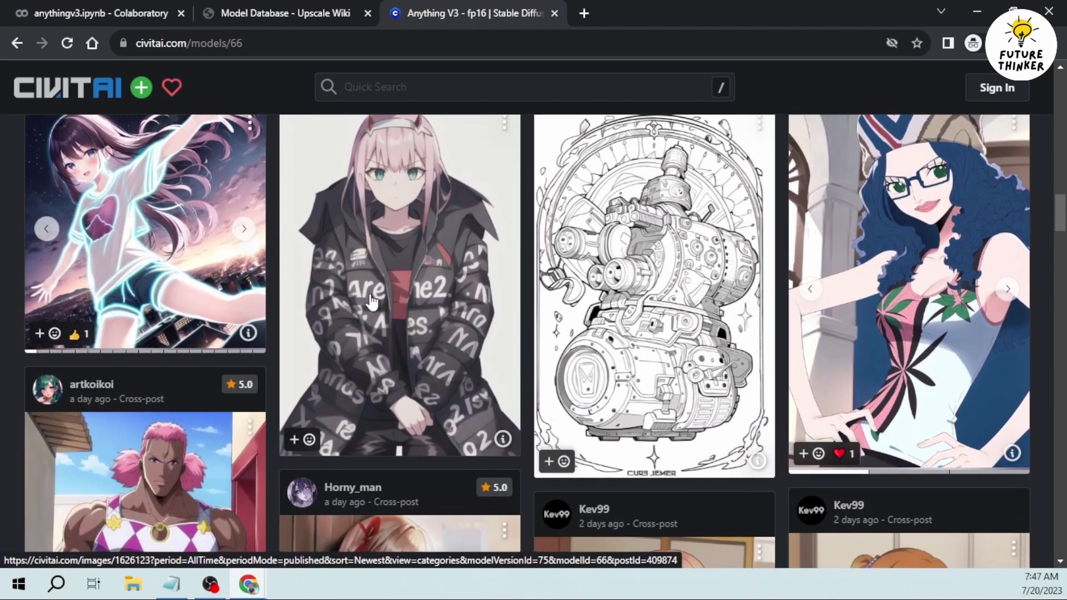
pyautogui.scroll(-12, 549, 298)
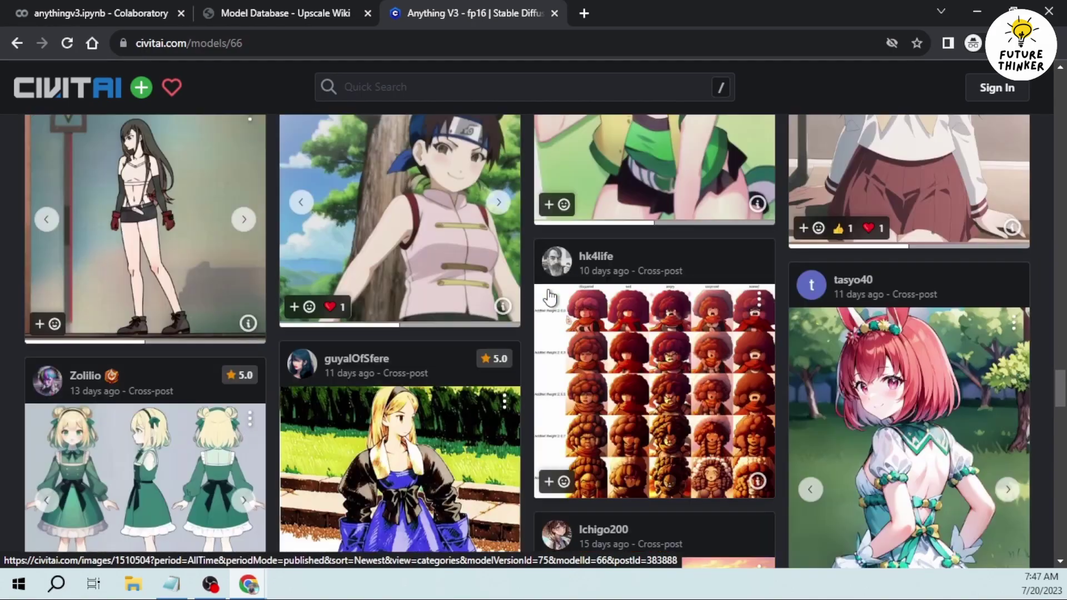
pyautogui.scroll(-12, 548, 295)
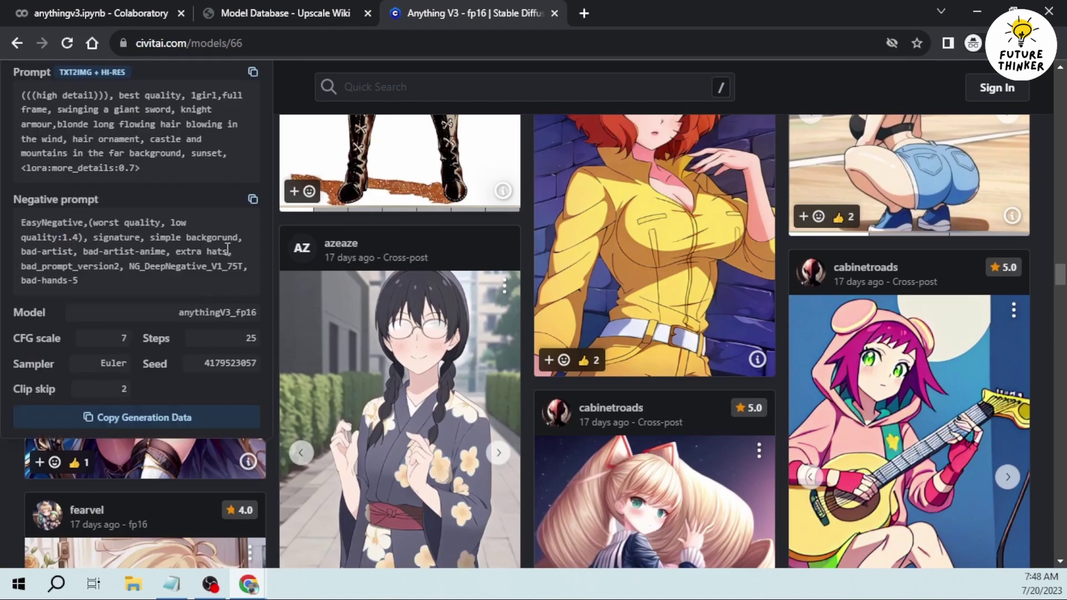
pyautogui.click(146, 276)
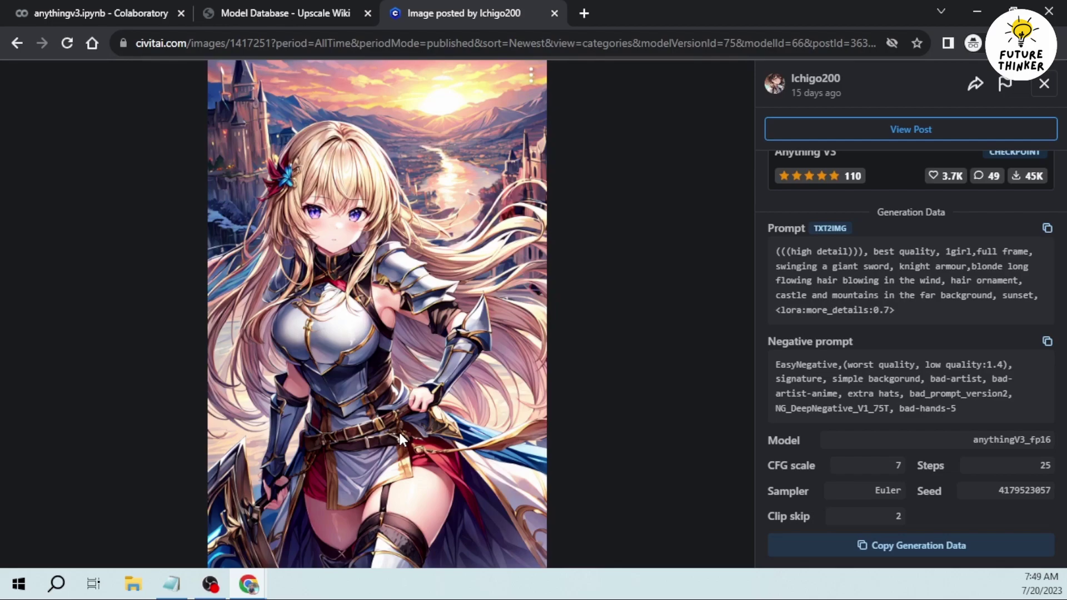
pyautogui.click(134, 13)
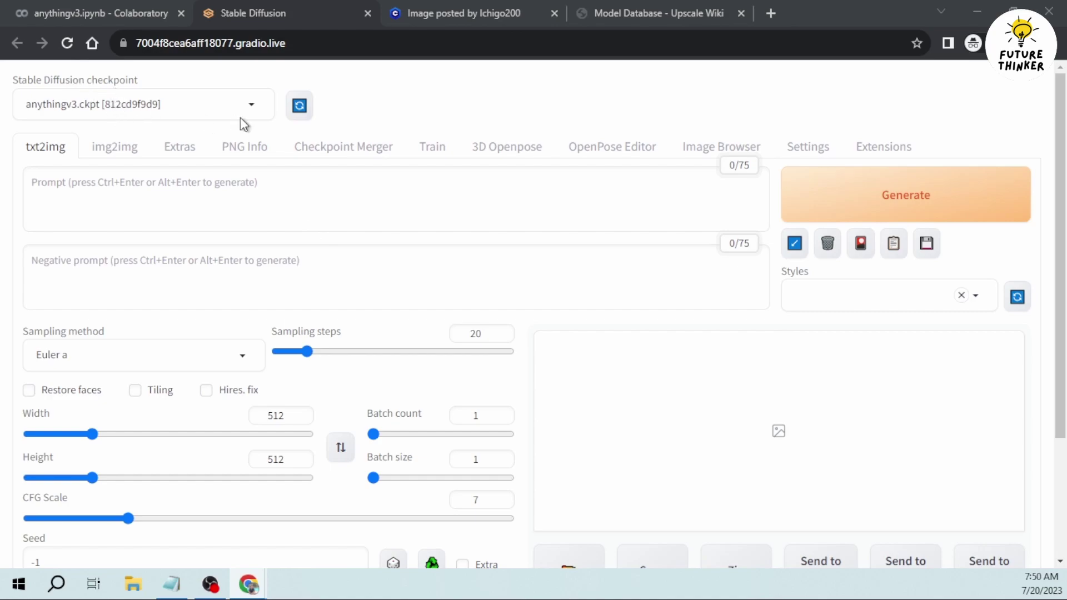
# Paste the knight girl's prompt and EasyNegative negative prompt from Civitai into txt2img
pyautogui.click(449, 22)
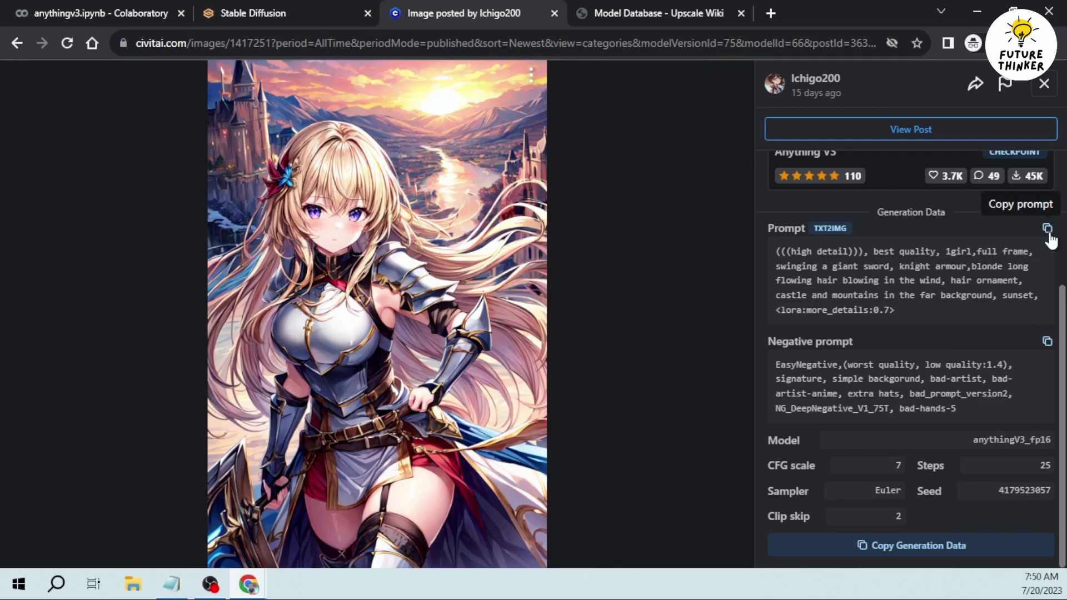
pyautogui.click(244, 13)
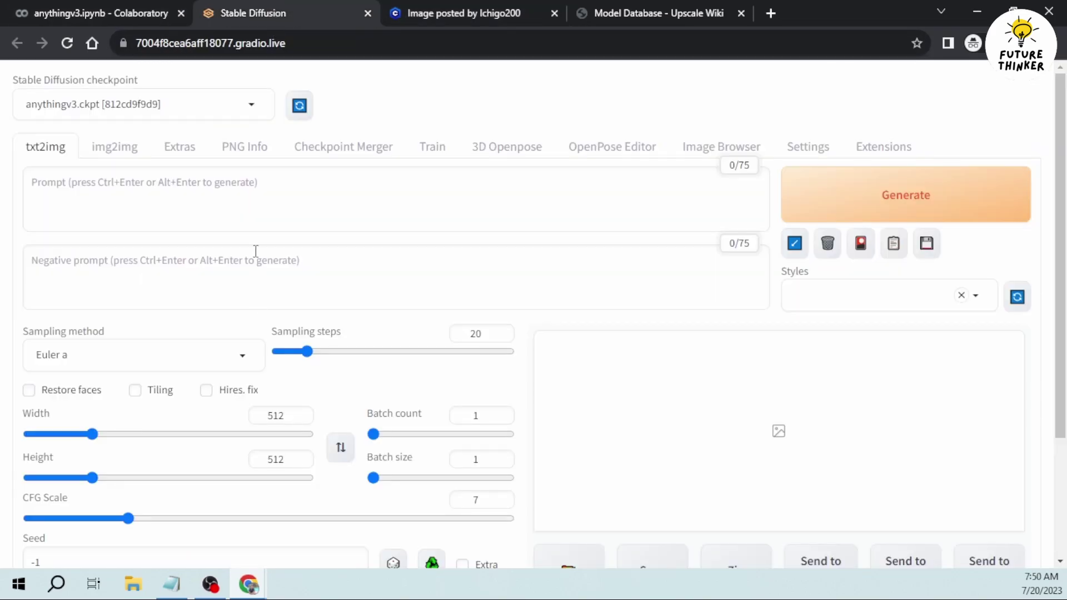
pyautogui.click(256, 213)
pyautogui.write('(((high detail))), best quality, 1girl,full frame, swinging a giant sword, knight armour,blonde long flowing hair blowing in the wind, hair ornament, castle and mountains in the far background, sunset,<lora:more_details:0.7>')
pyautogui.hotkey('ctrl', 'Tab')
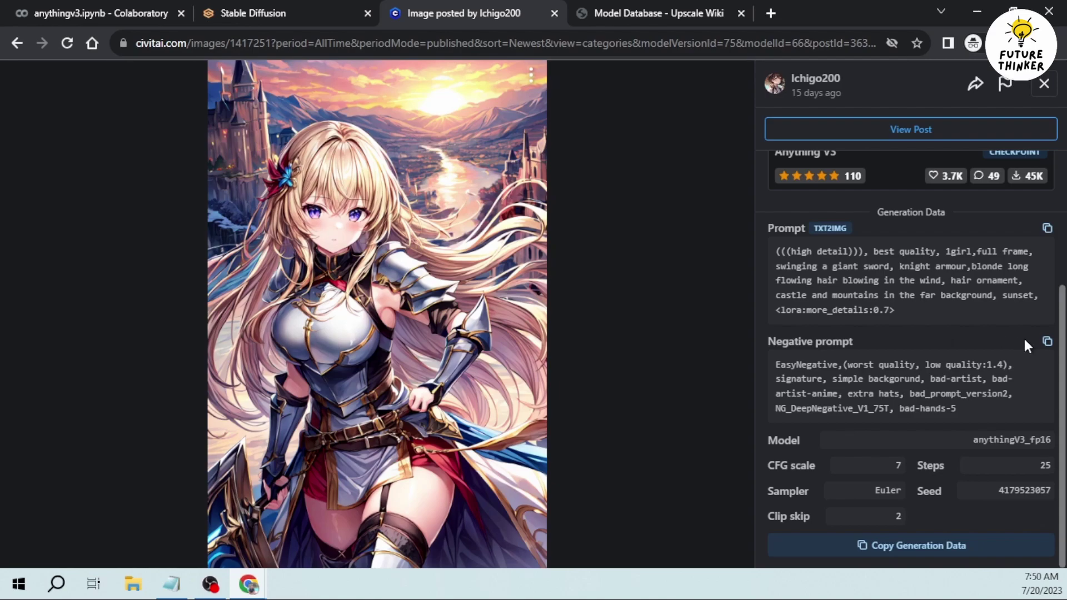
pyautogui.hotkey('ctrl', 'shift', 'Tab')
pyautogui.click(672, 253)
pyautogui.write('EasyNegative,(worst quality, low quality:1.4), signature, simple backgorund, bad-artist, bad-artist-anime, extra hats, bad_prompt_version2, NG_DeepNegative_V1_75T, bad-hands-5')
# Raise the image height to 760 for a 512×760 size
pyautogui.scroll(-1, 672, 255)
pyautogui.hotkey('ctrl', 'Tab')
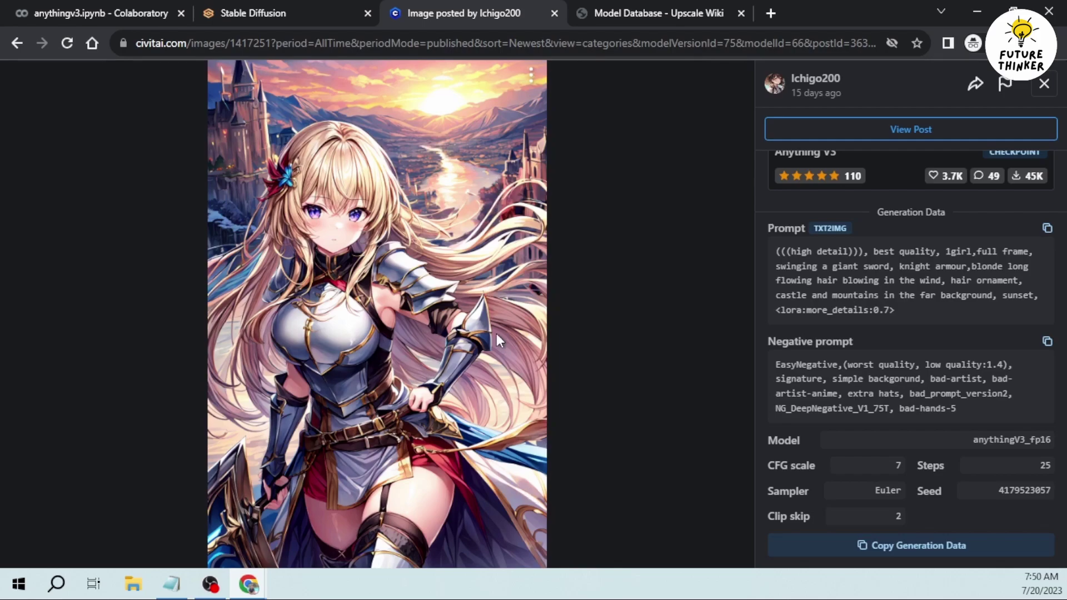
pyautogui.hotkey('ctrl', 'shift', 'Tab')
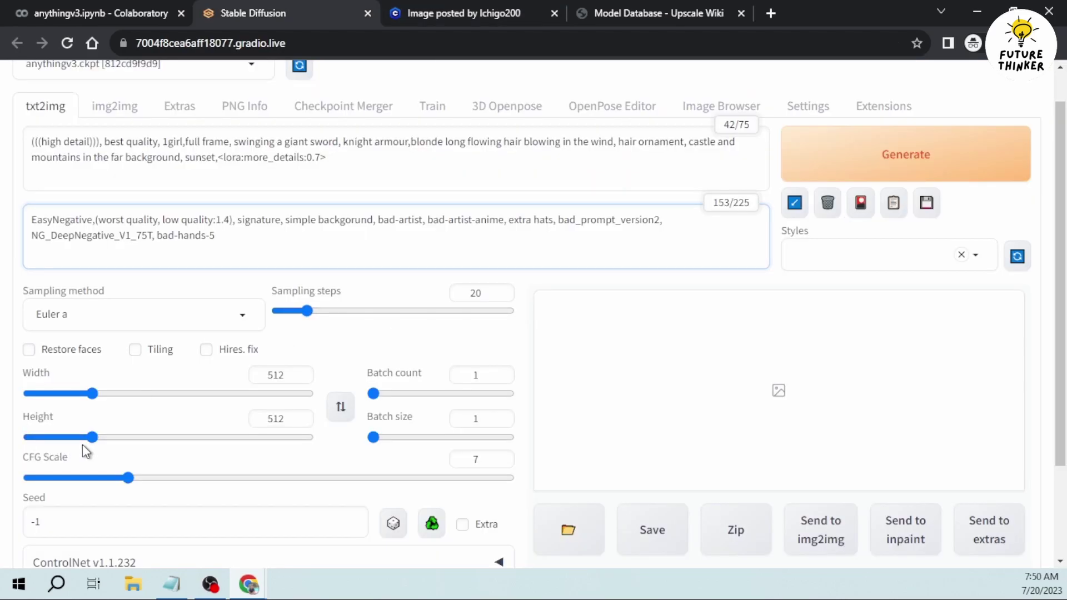
pyautogui.moveTo(93, 438); pyautogui.dragTo(131, 445)
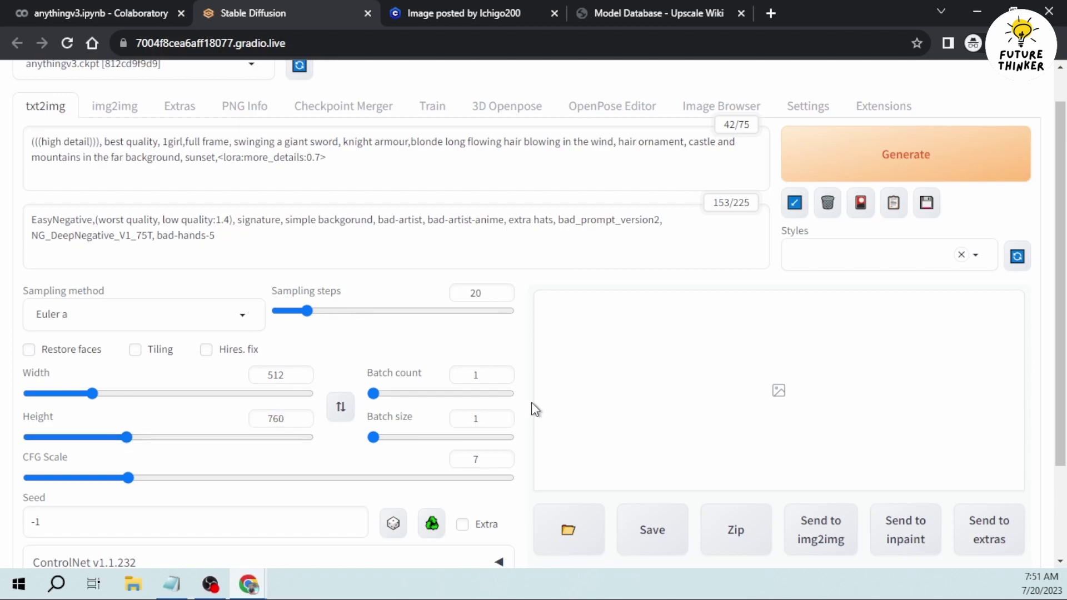
pyautogui.scroll(1, 531, 402)
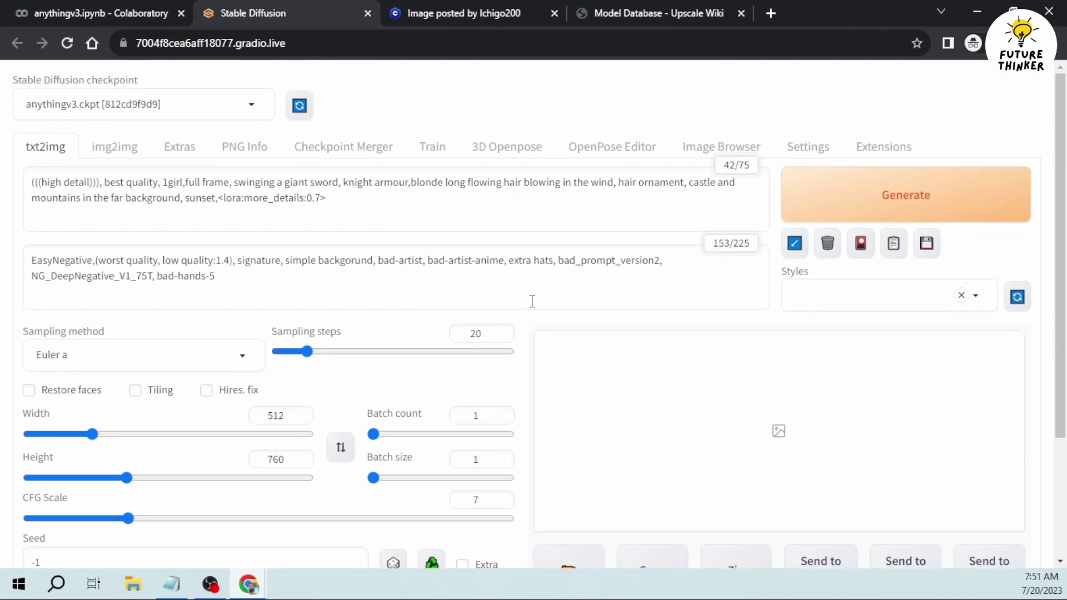
pyautogui.scroll(-1, 529, 298)
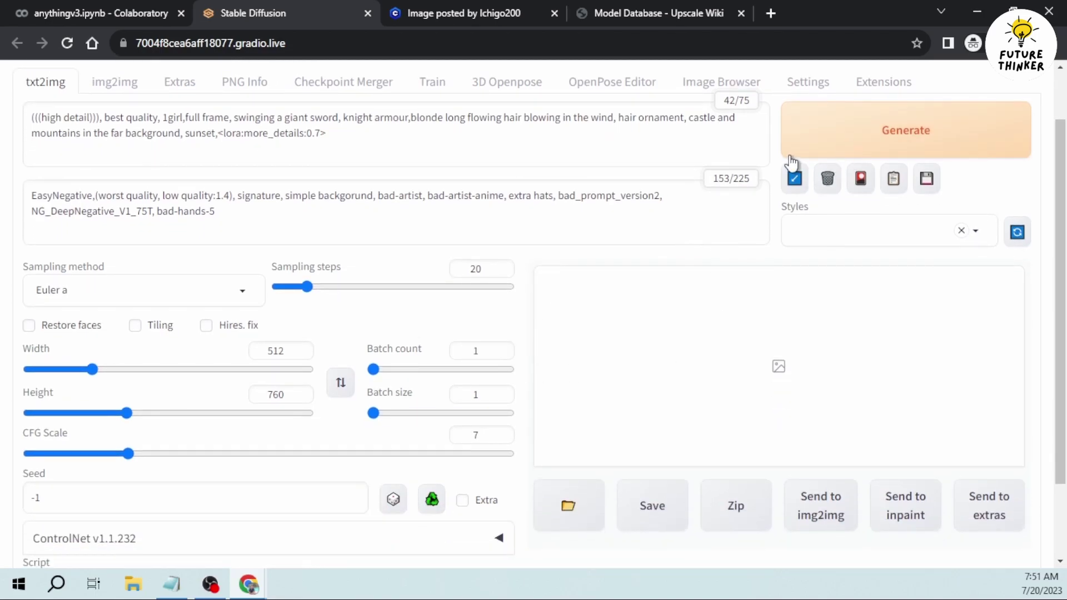
pyautogui.click(826, 151)
pyautogui.scroll(-1, 476, 250)
pyautogui.scroll(-1, 489, 253)
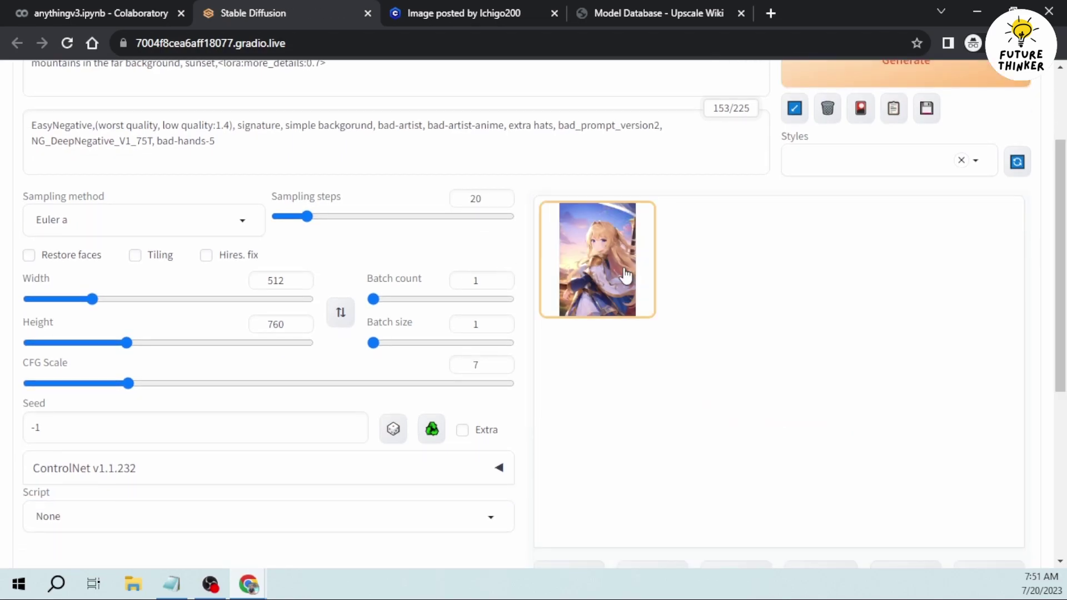
pyautogui.click(605, 266)
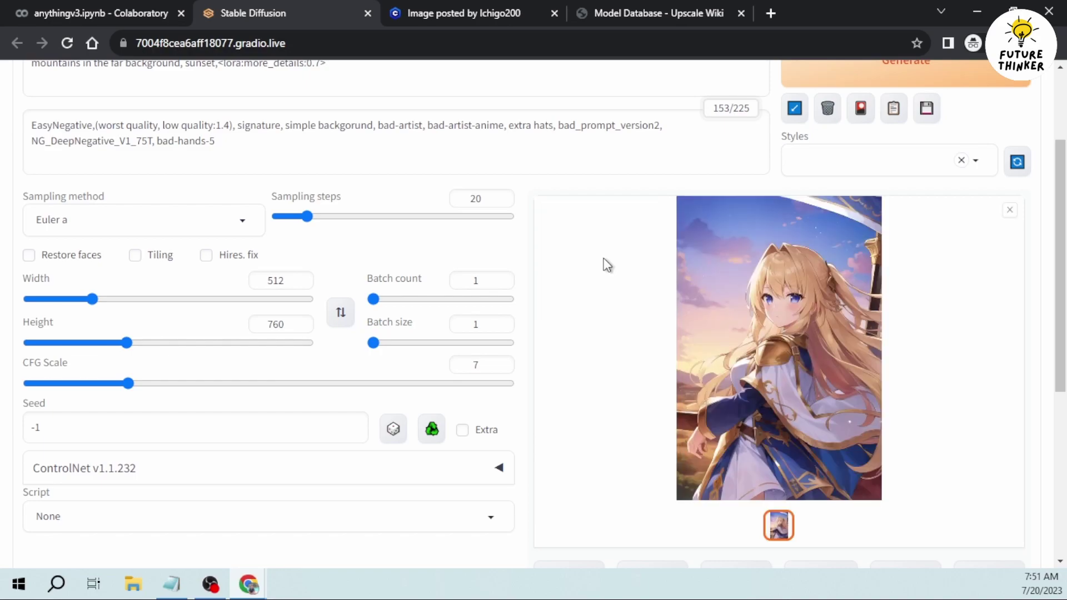
pyautogui.click(774, 311)
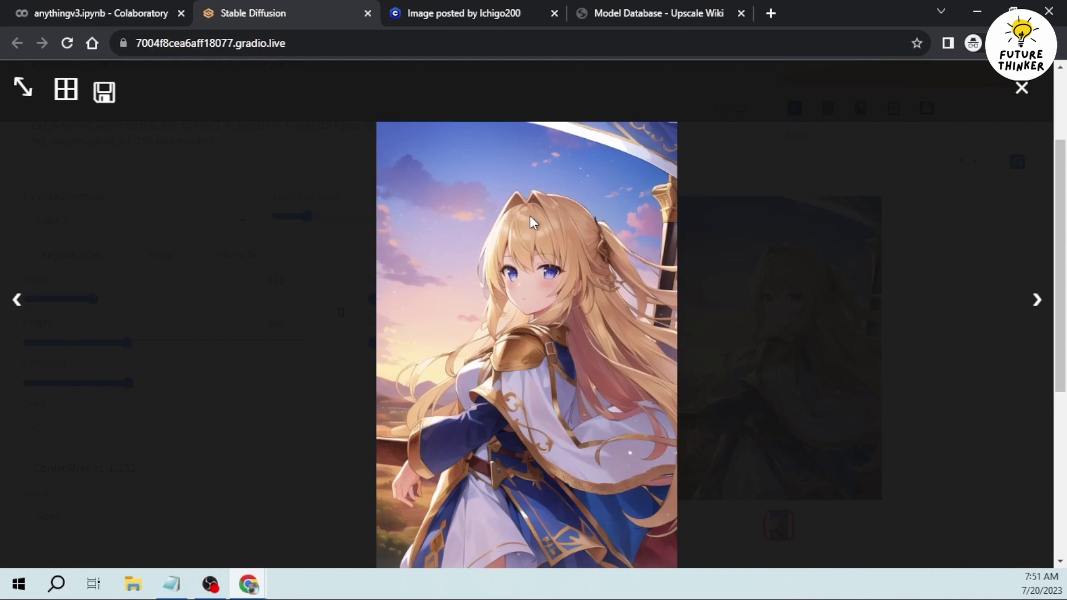
# Open the generated image as a PNG in a new tab, then close the enlarged preview
pyautogui.rightClick(478, 251)
pyautogui.click(521, 265)
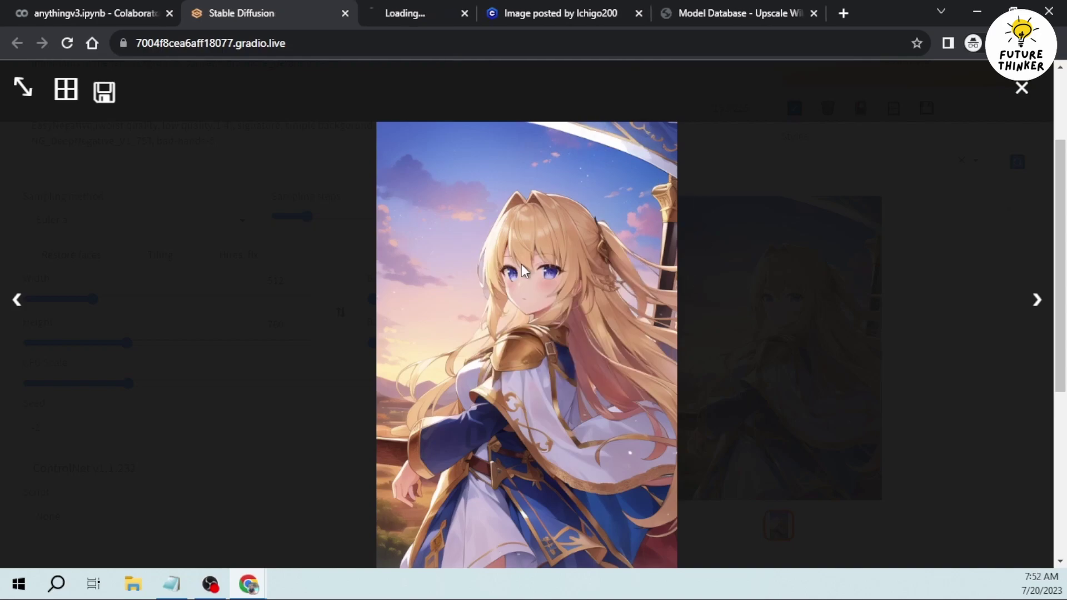
pyautogui.click(435, 16)
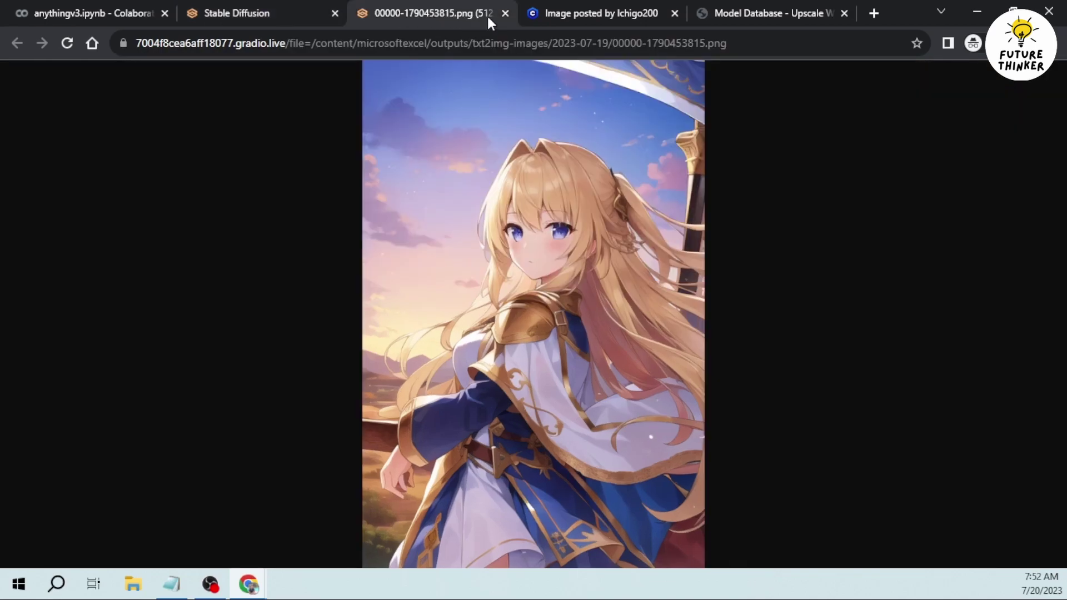
pyautogui.click(261, 10)
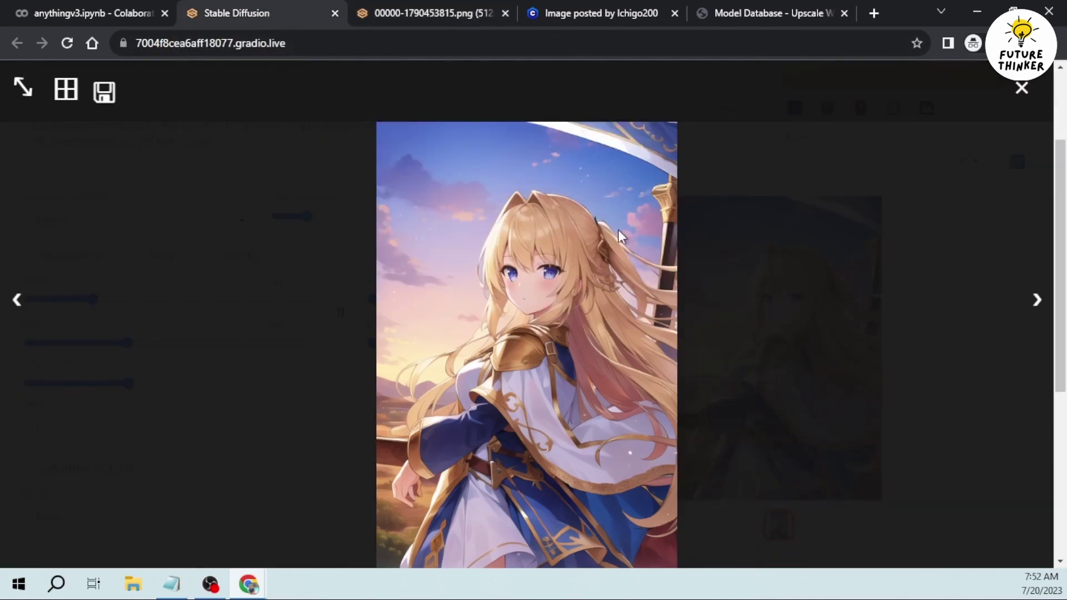
pyautogui.click(1021, 96)
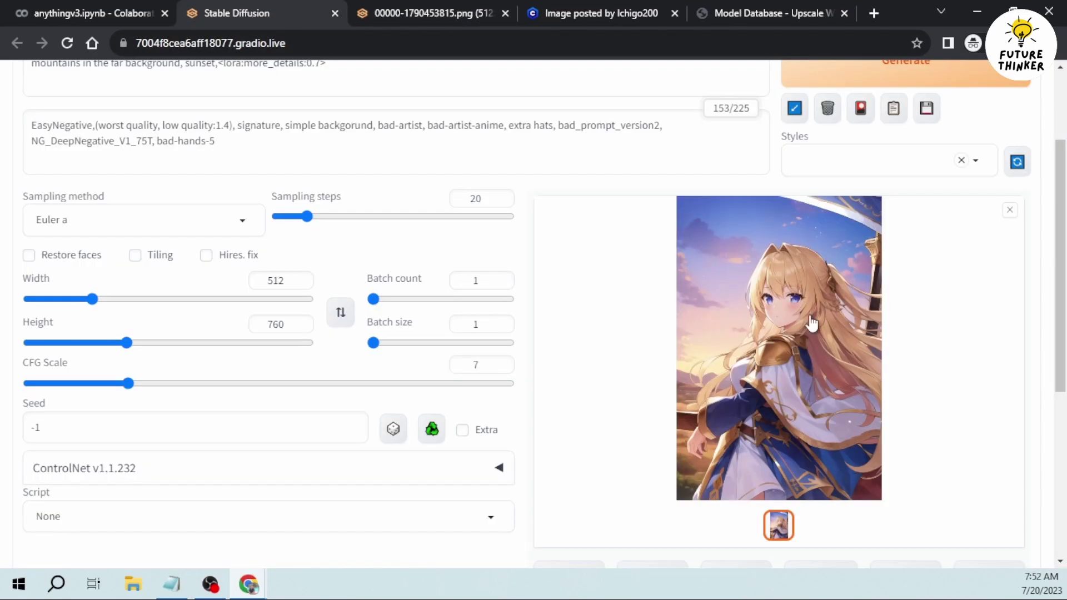
pyautogui.scroll(-4, 921, 360)
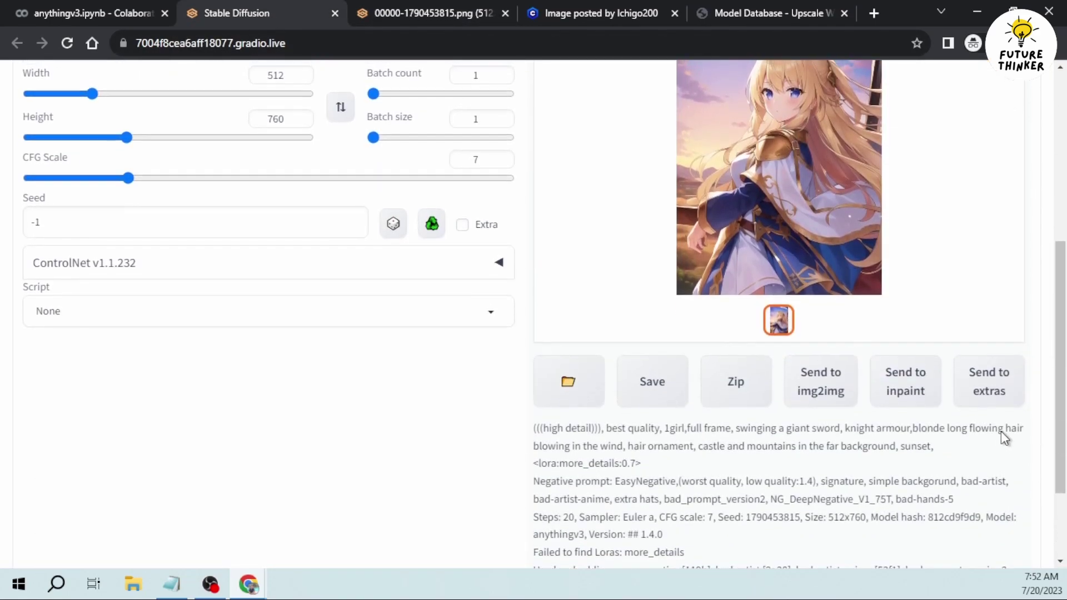
pyautogui.scroll(1, 1001, 431)
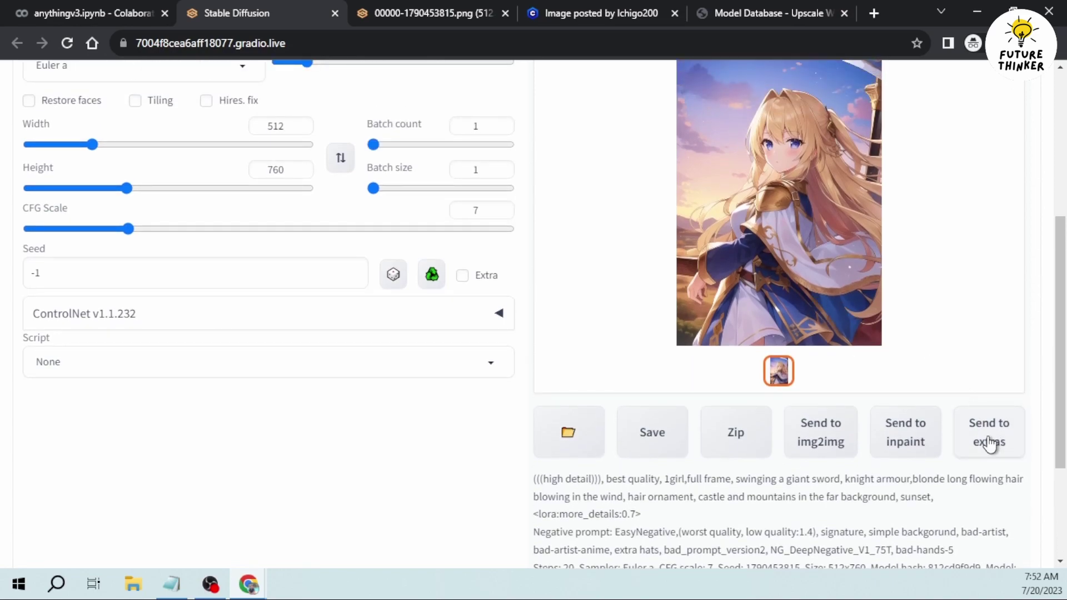
# Send the knight image to Extras and set Upscaler 1 to 4x-UltraSharp at resize 4
pyautogui.click(978, 441)
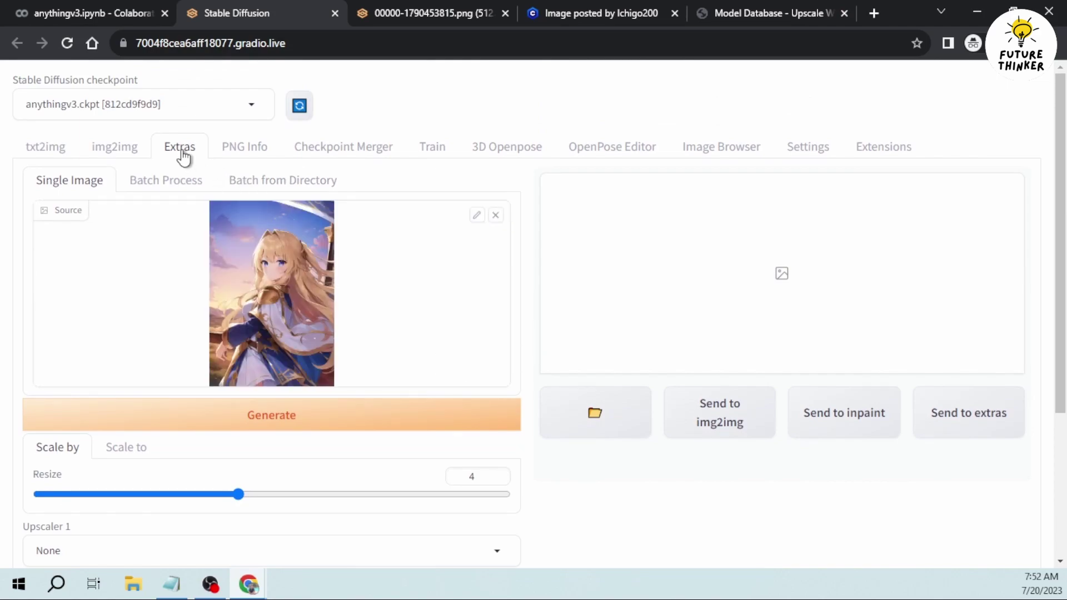
pyautogui.scroll(-2, 183, 159)
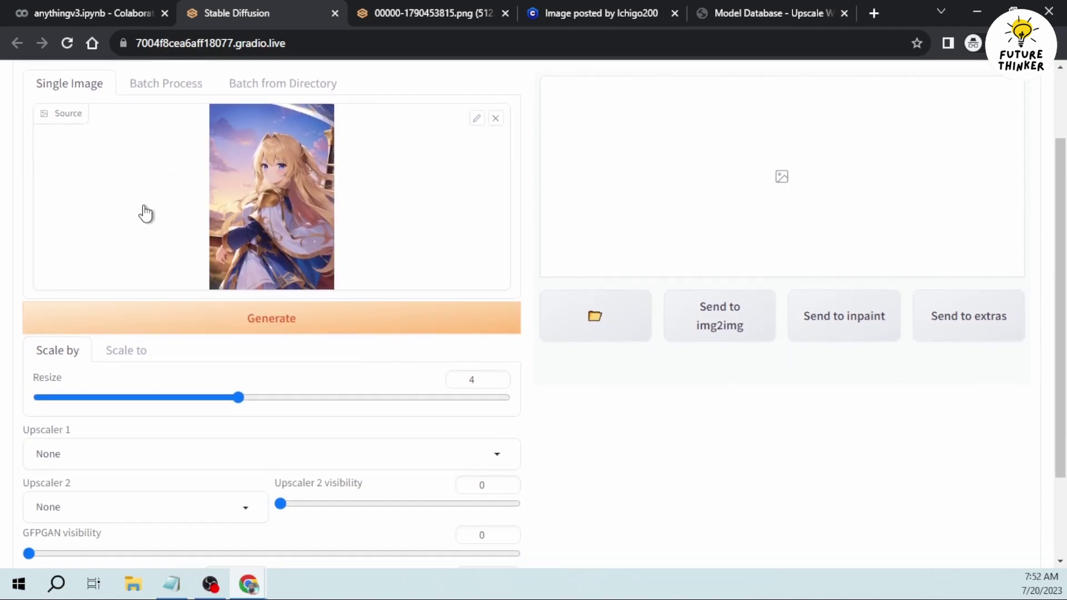
pyautogui.scroll(-1, 146, 213)
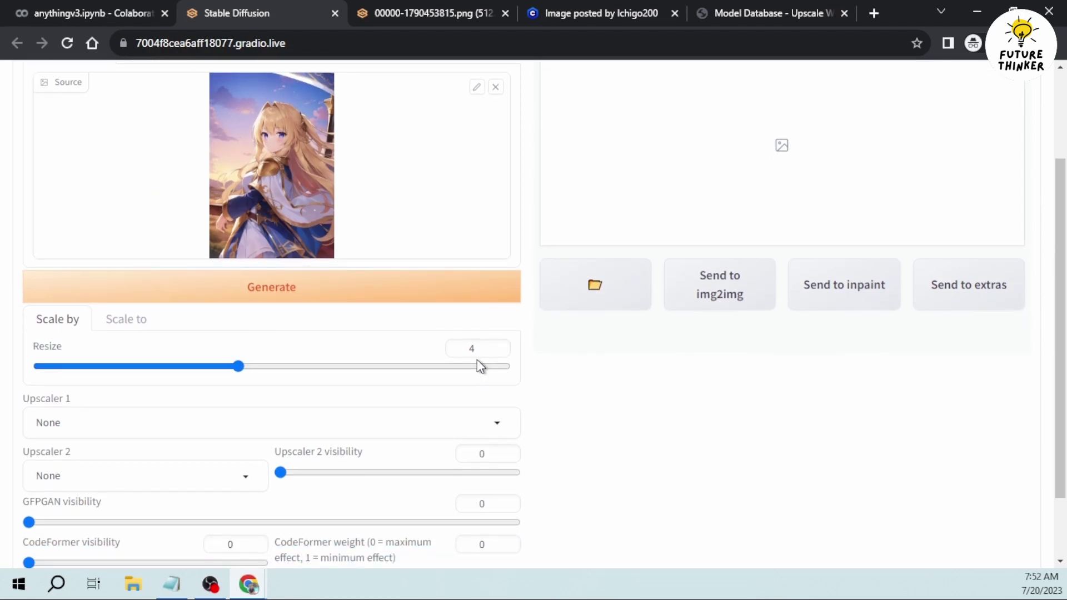
pyautogui.scroll(-2, 141, 376)
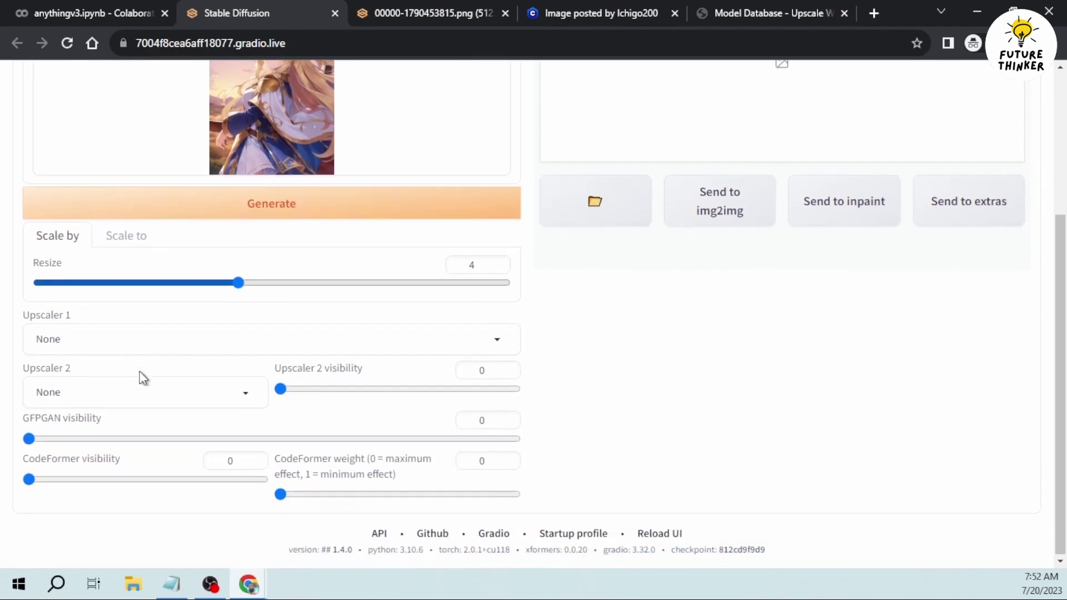
pyautogui.click(127, 340)
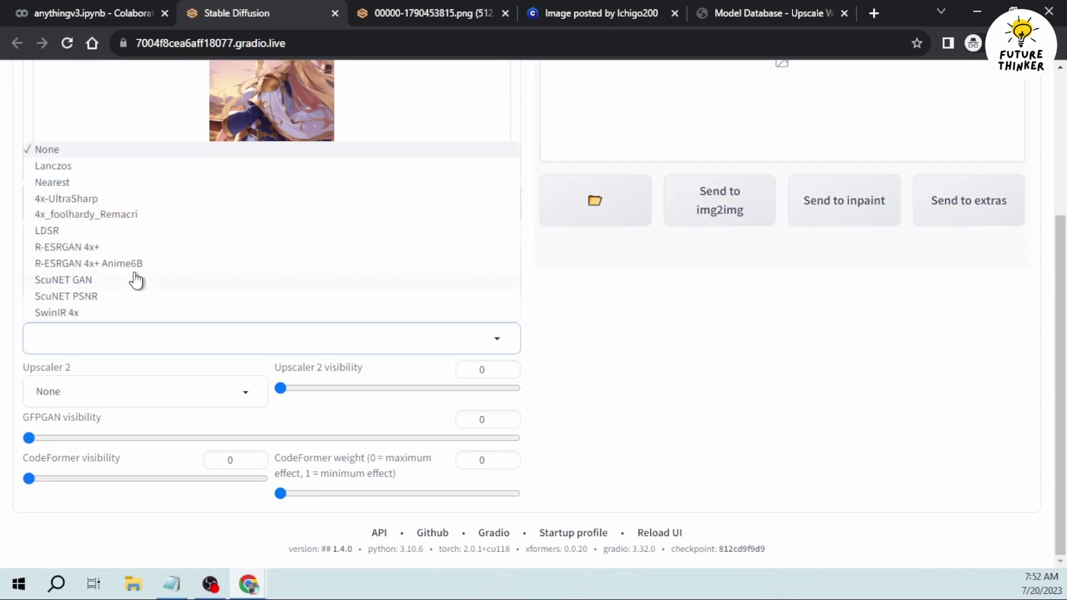
pyautogui.scroll(1, 136, 281)
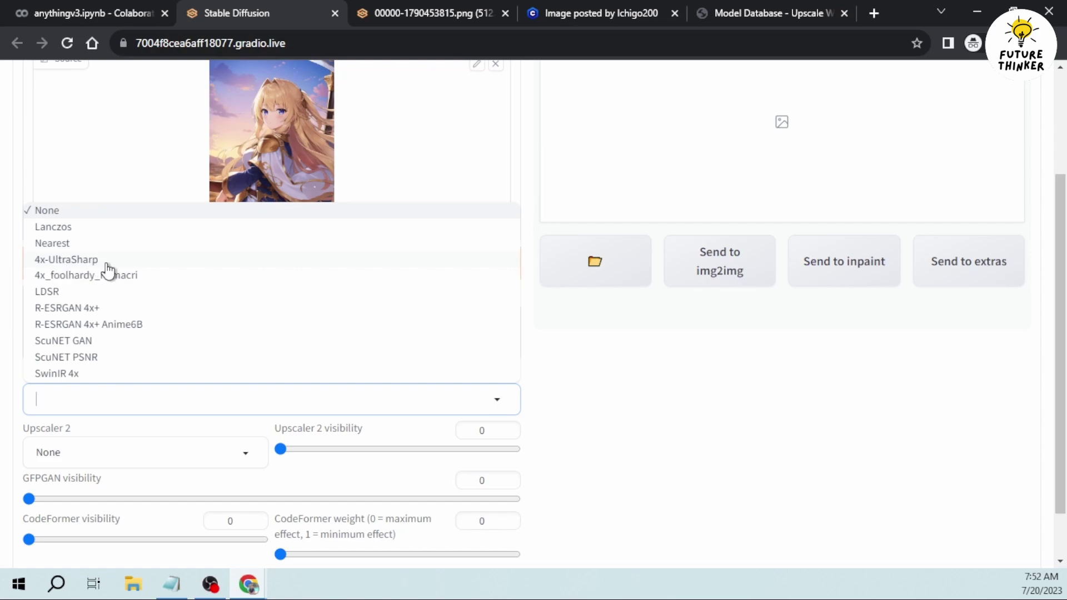
pyautogui.click(125, 266)
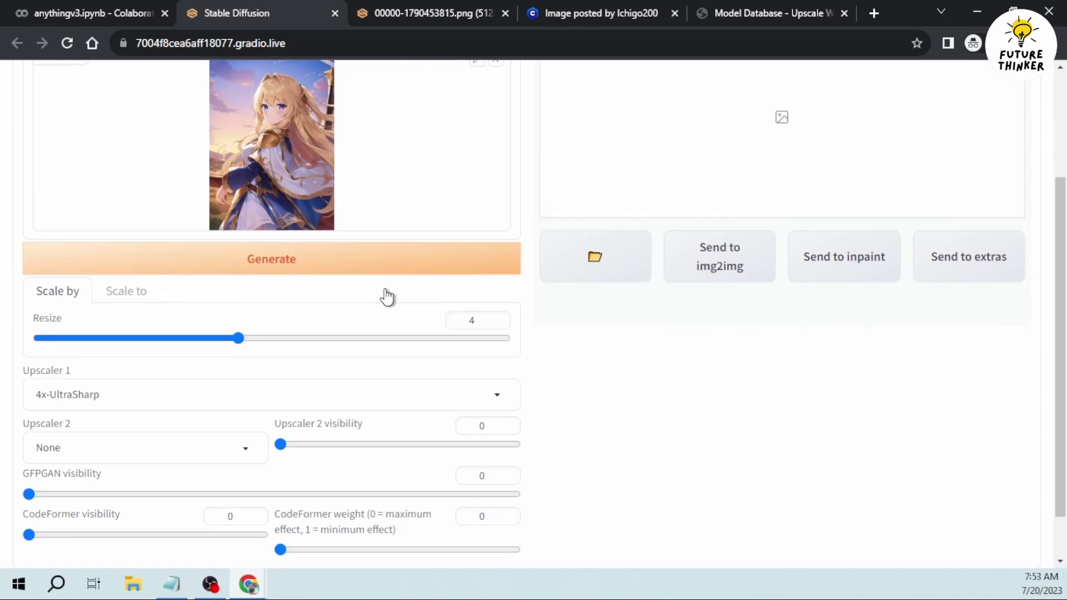
pyautogui.scroll(-1, 387, 296)
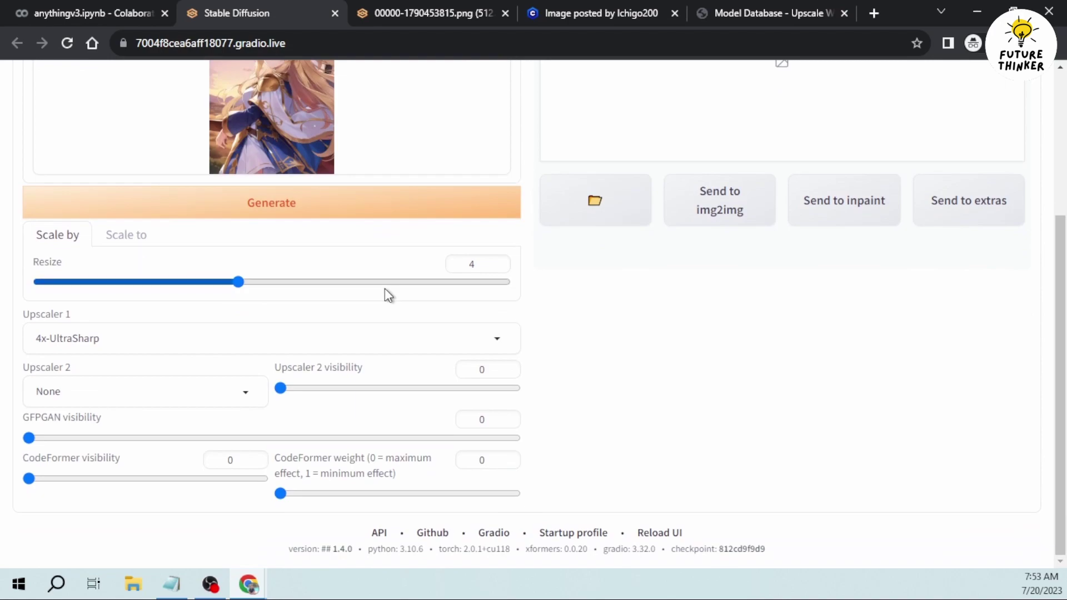
pyautogui.scroll(3, 386, 289)
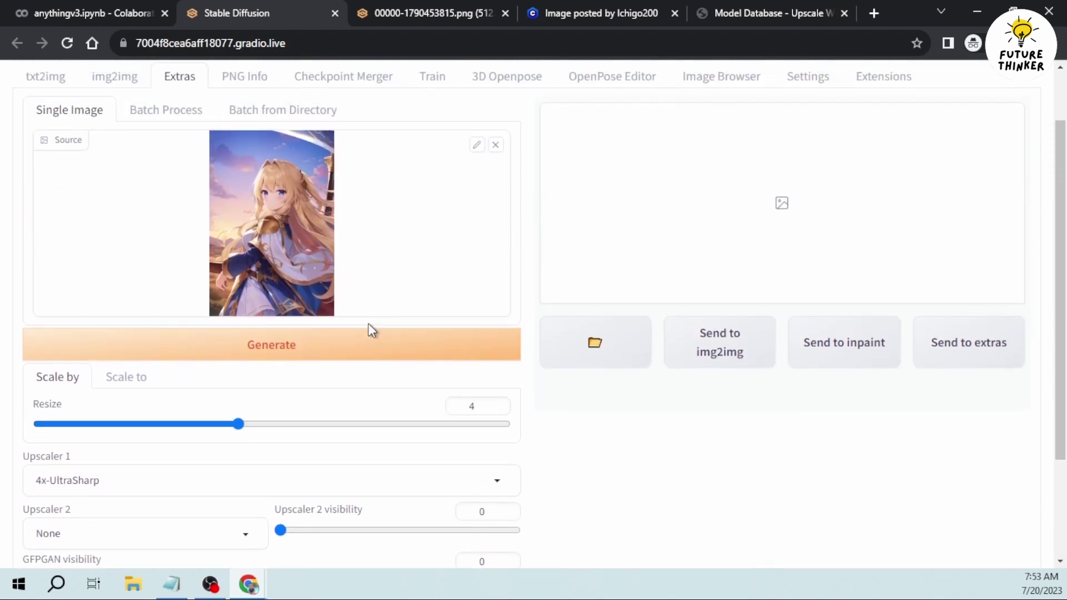
# Run the 4x upscale of the knight-girl image
pyautogui.click(365, 348)
pyautogui.scroll(1, 410, 298)
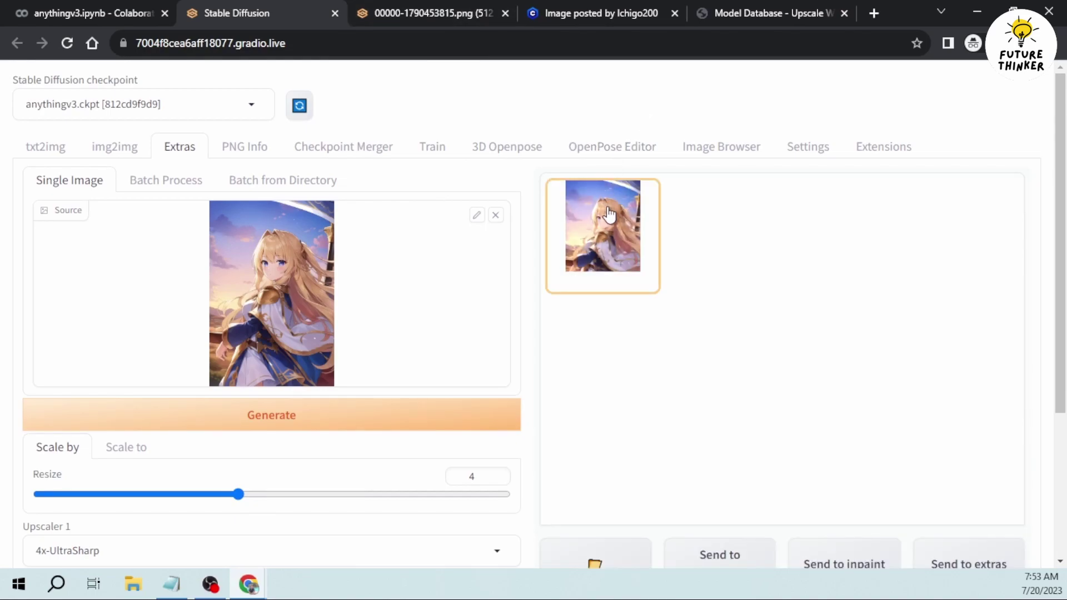
pyautogui.scroll(-1, 608, 222)
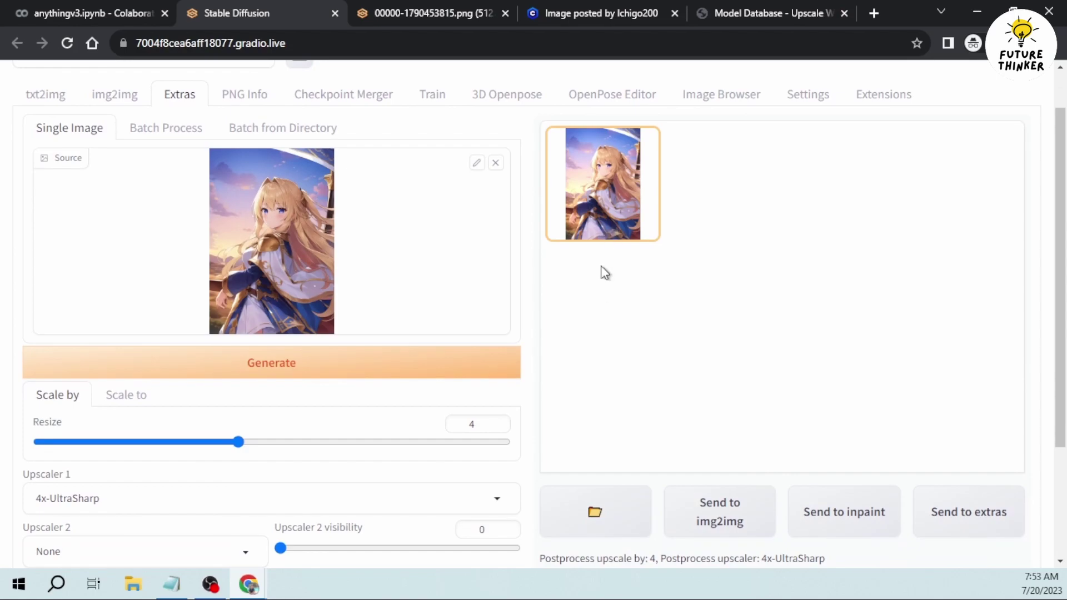
# Open the 2048×3040 result 00000.png from the gallery in its own browser tab
pyautogui.click(612, 201)
pyautogui.click(626, 209)
pyautogui.rightClick(506, 256)
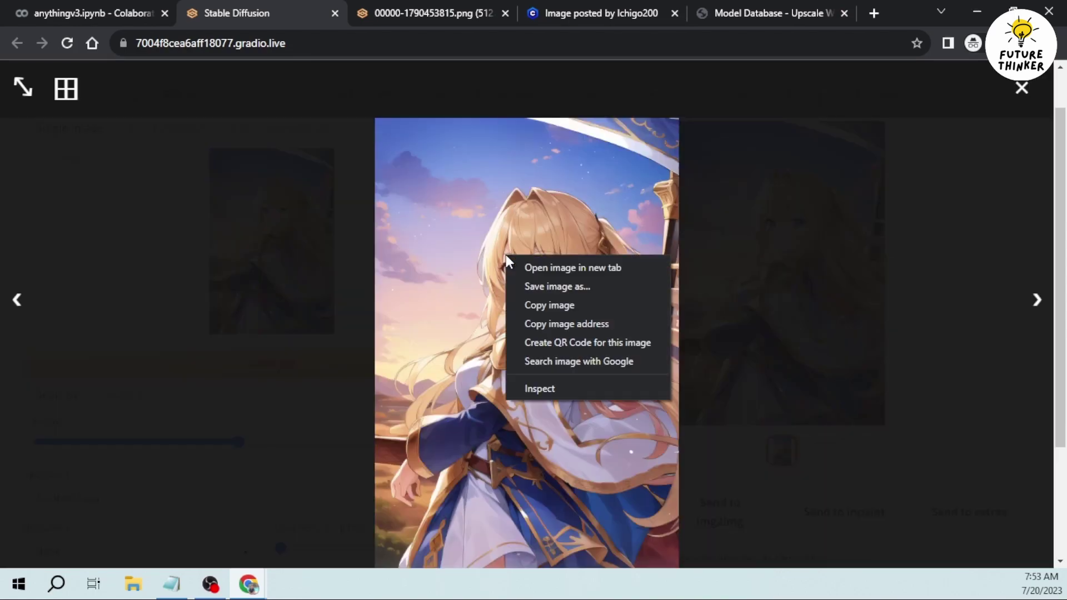
pyautogui.click(539, 261)
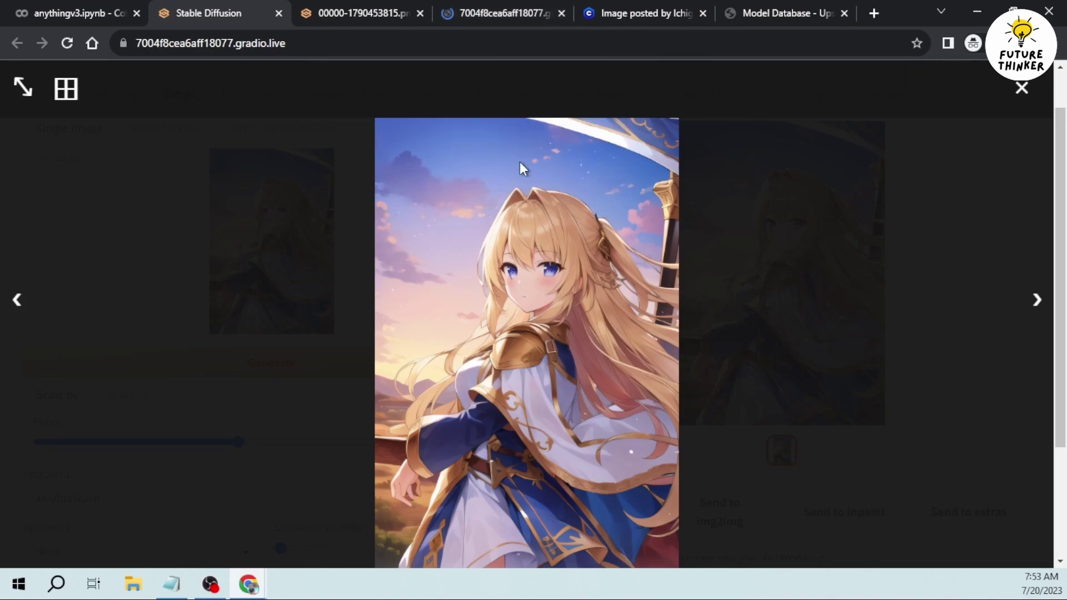
pyautogui.click(483, 16)
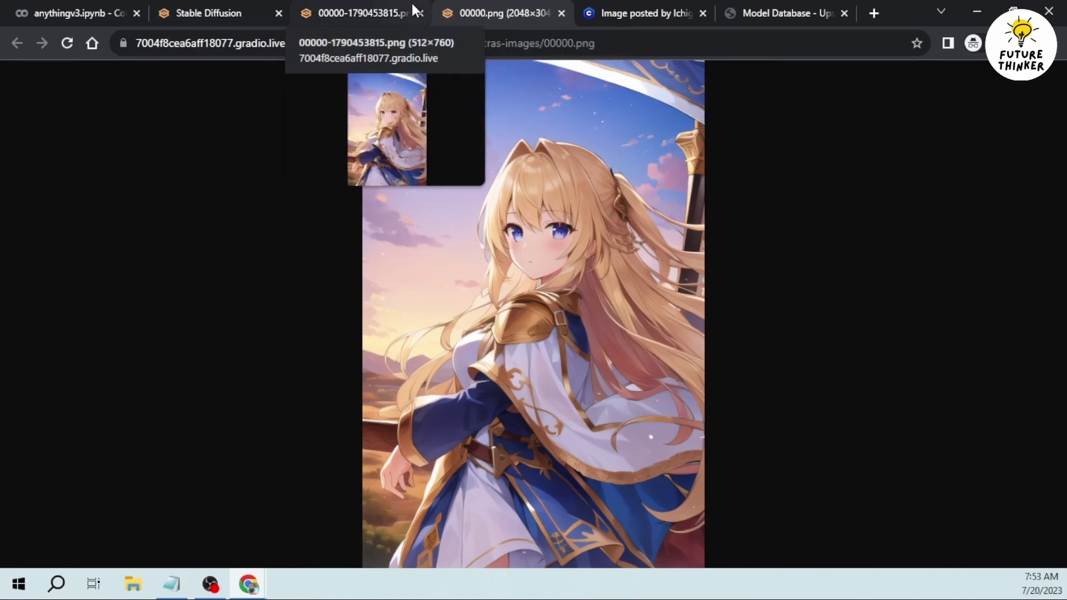
# Move the 00000.png tab into its own window, snapped beside the original image's window
pyautogui.moveTo(478, 15); pyautogui.dragTo(481, 94)
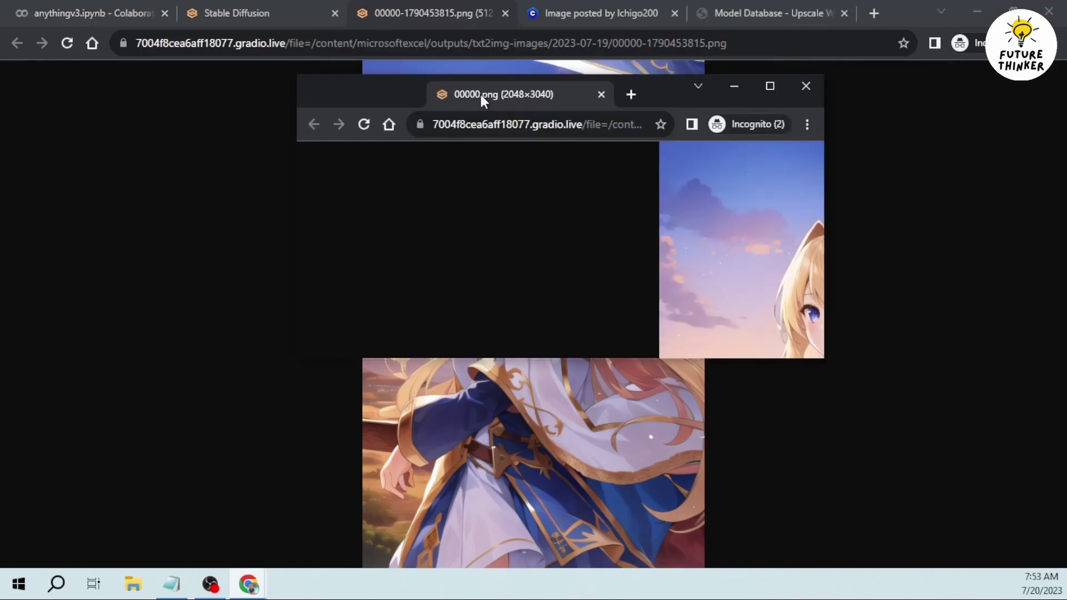
pyautogui.press('super+Right')
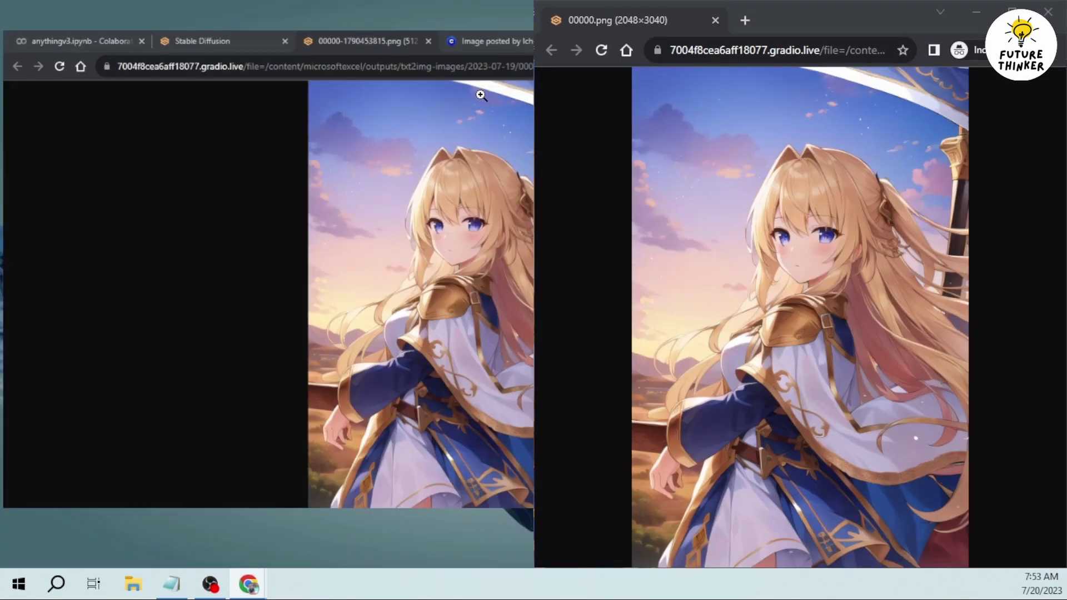
pyautogui.click(481, 94)
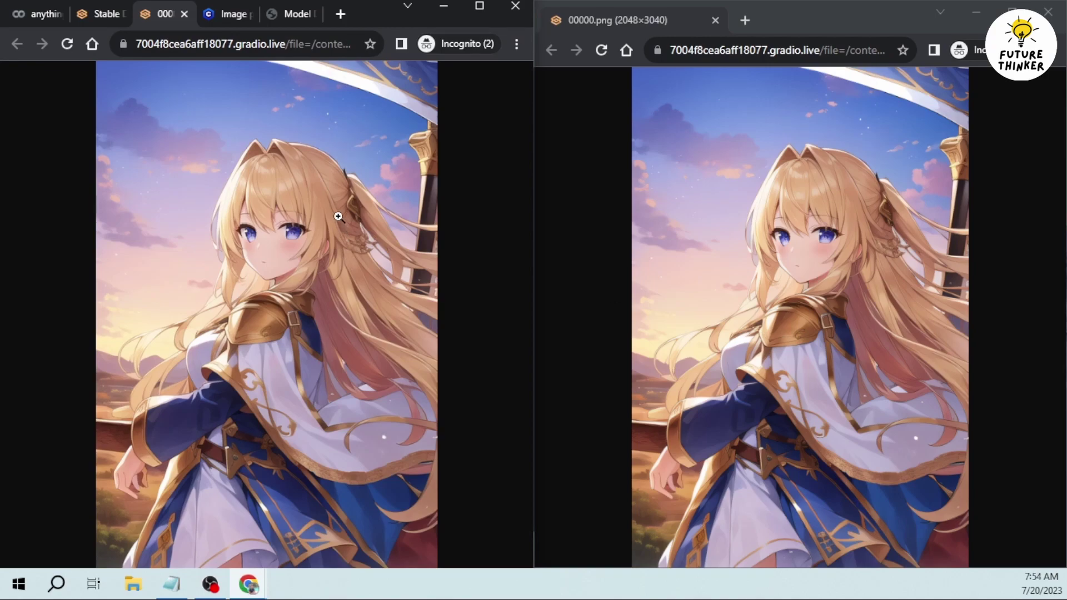
# Zoom into the eyes on the original and the upscaled image, then fit them back
pyautogui.click(306, 199)
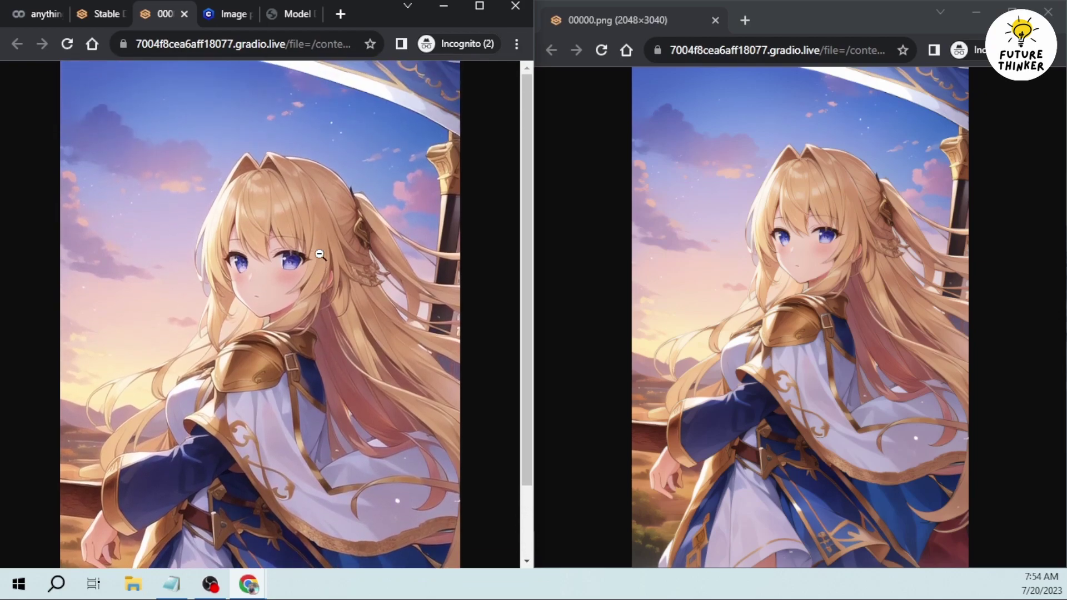
pyautogui.click(320, 253)
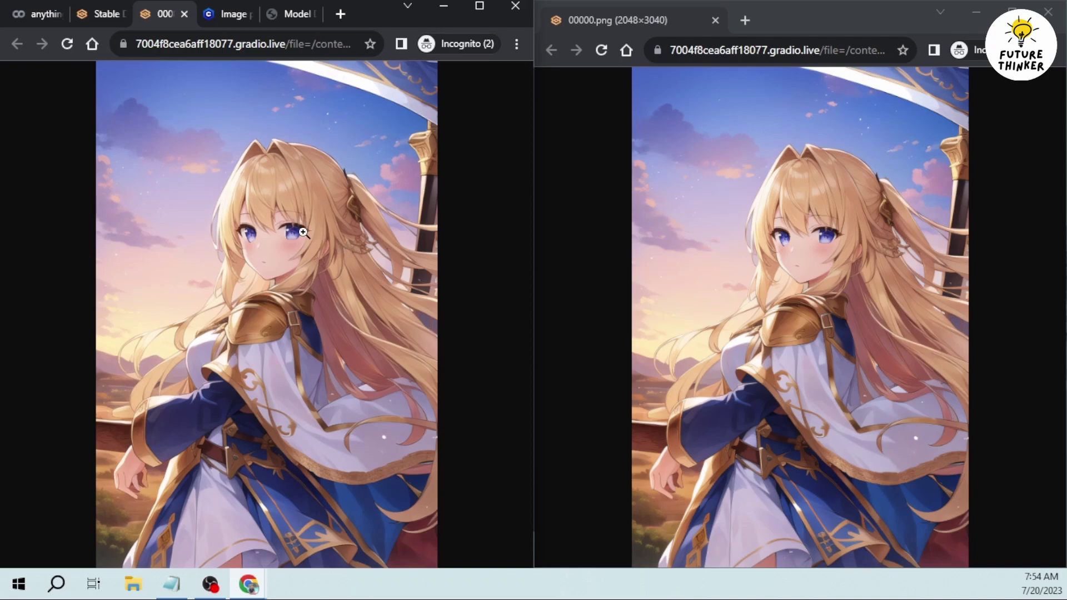
pyautogui.click(302, 231)
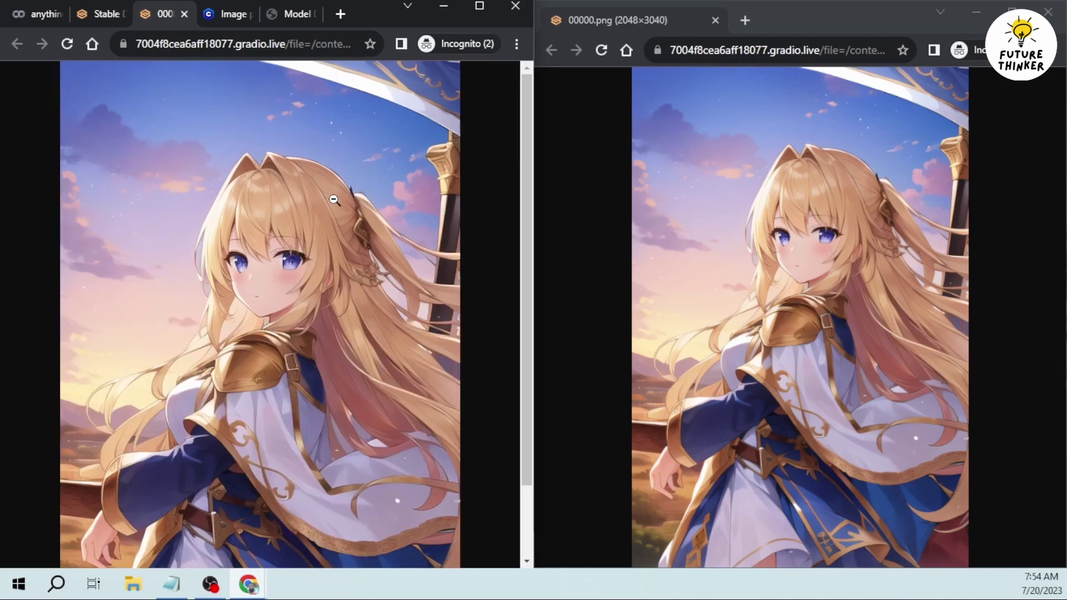
pyautogui.click(803, 250)
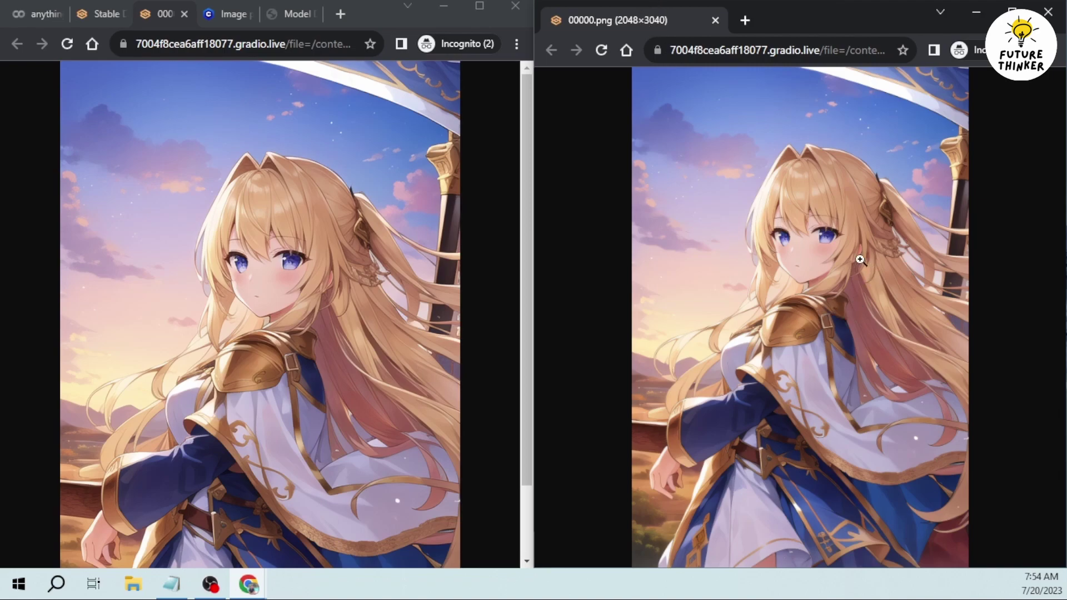
pyautogui.click(822, 241)
pyautogui.scroll(1, 819, 247)
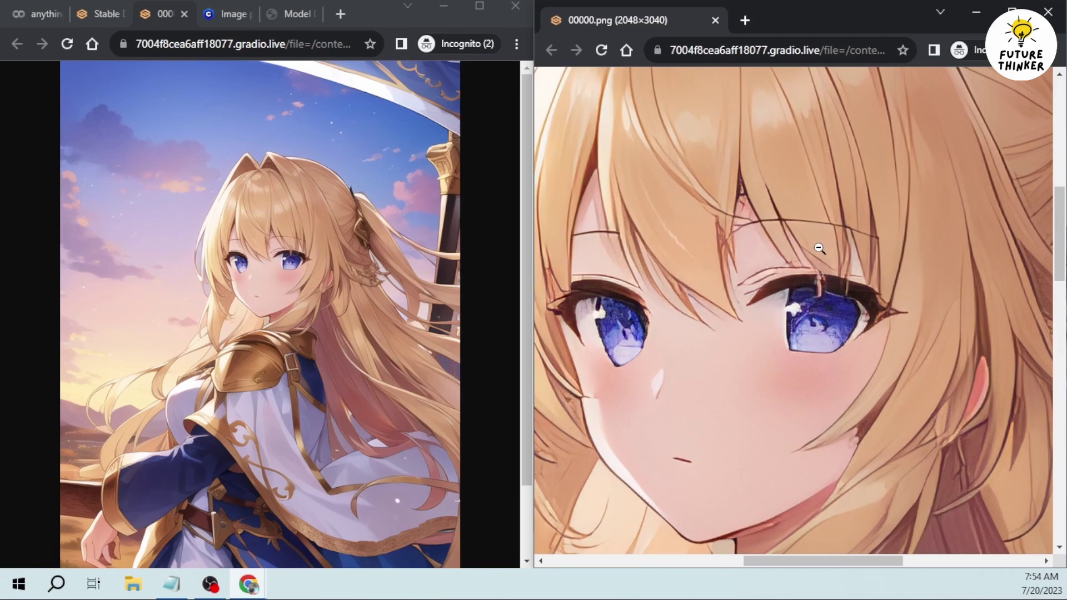
pyautogui.click(751, 293)
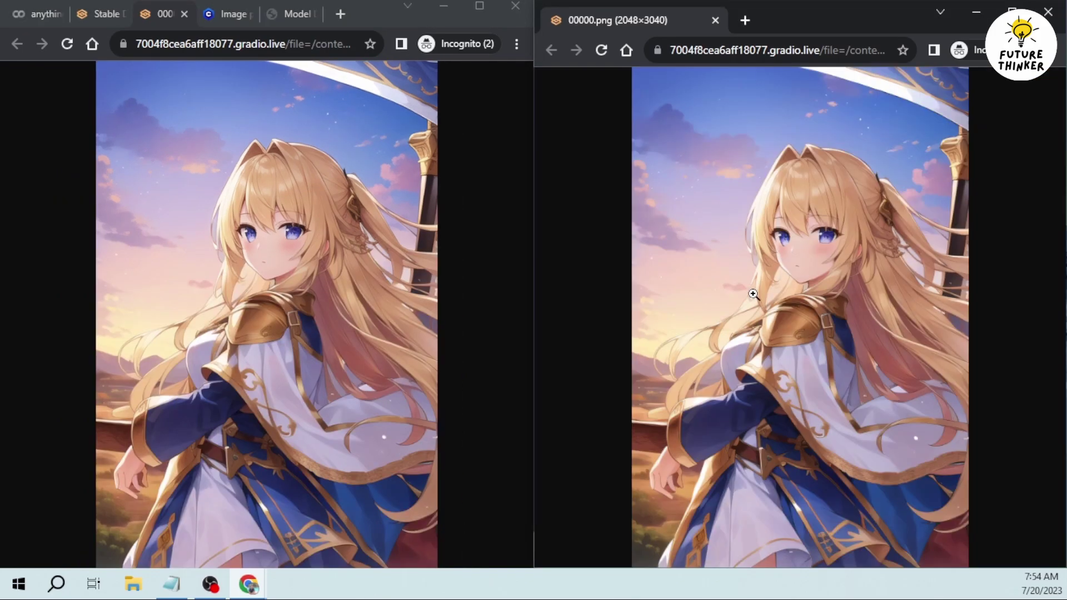
# Zoom both images to full size on the eyes again, then fit both back to their windows
pyautogui.click(281, 216)
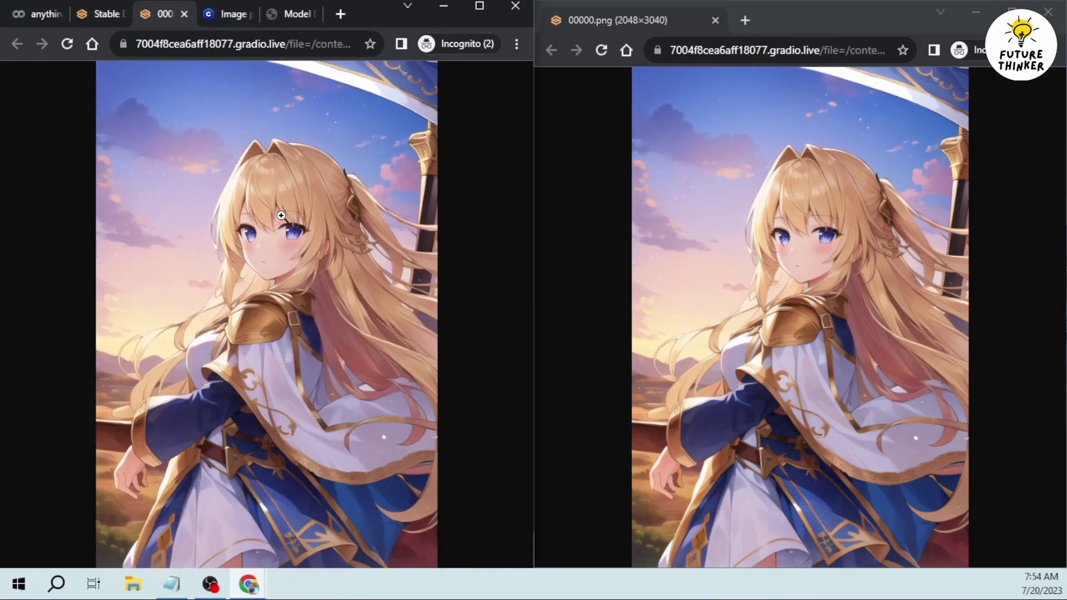
pyautogui.click(281, 216)
pyautogui.click(282, 215)
pyautogui.click(281, 215)
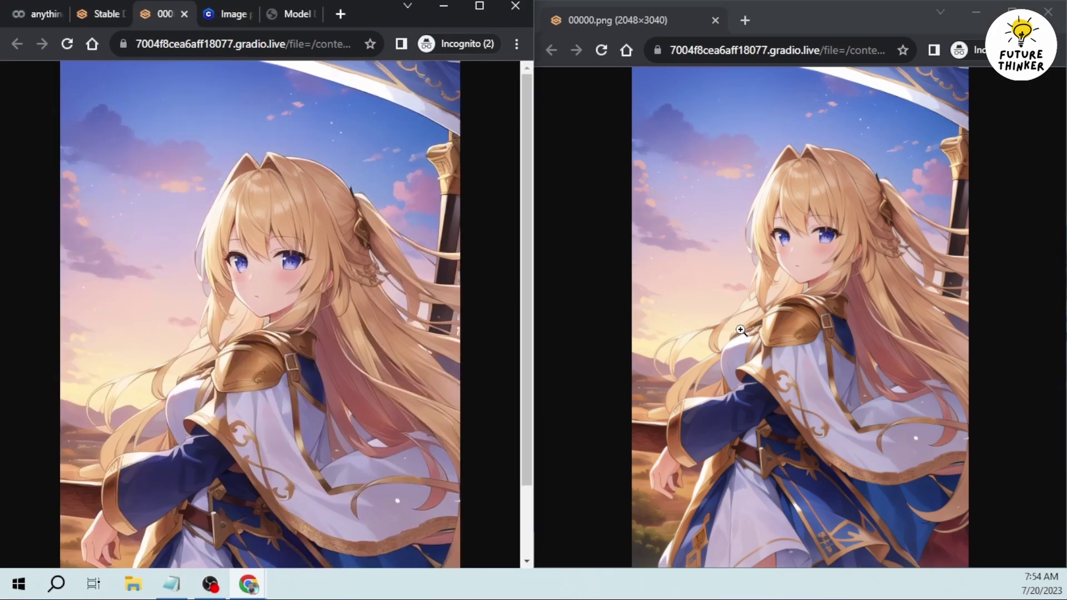
pyautogui.click(819, 242)
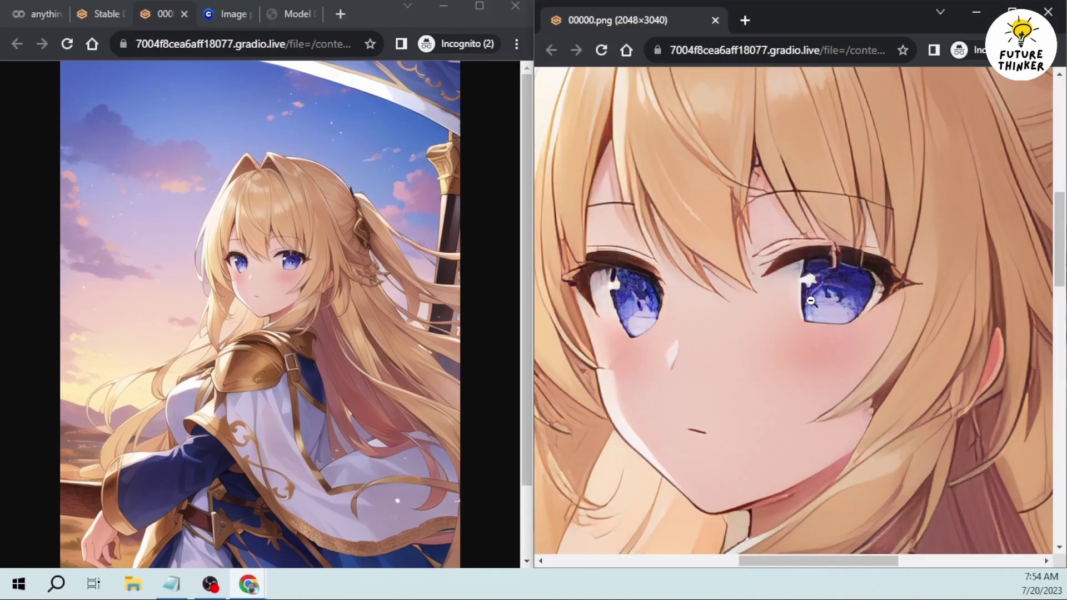
pyautogui.click(769, 250)
pyautogui.click(437, 203)
pyautogui.rightClick(784, 243)
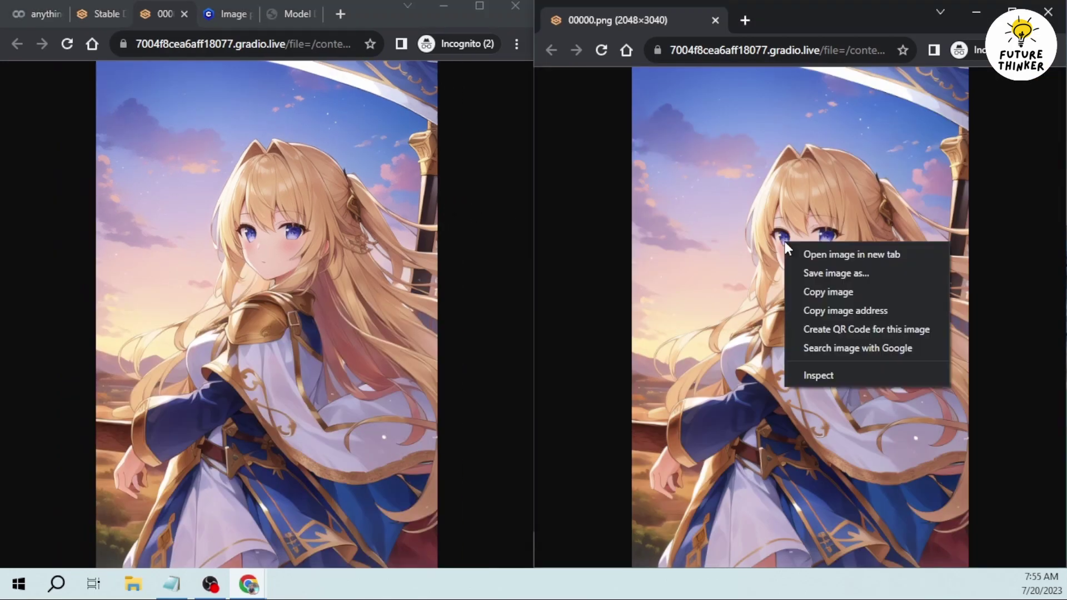
pyautogui.click(836, 273)
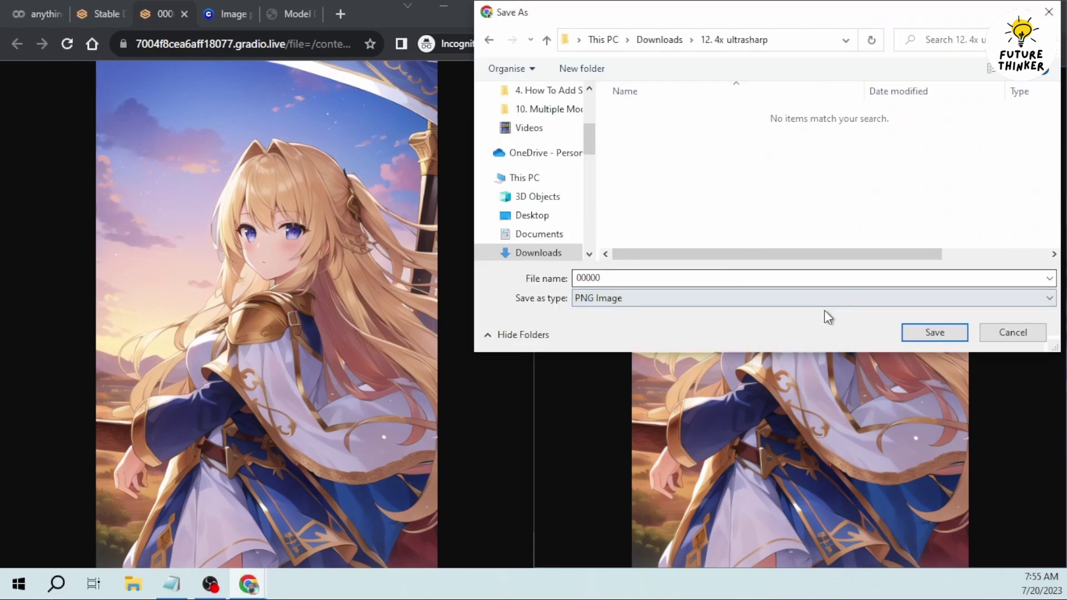
# Download 00000.png and the original as 00000-1790453815.png, and open both in Photos
pyautogui.click(926, 332)
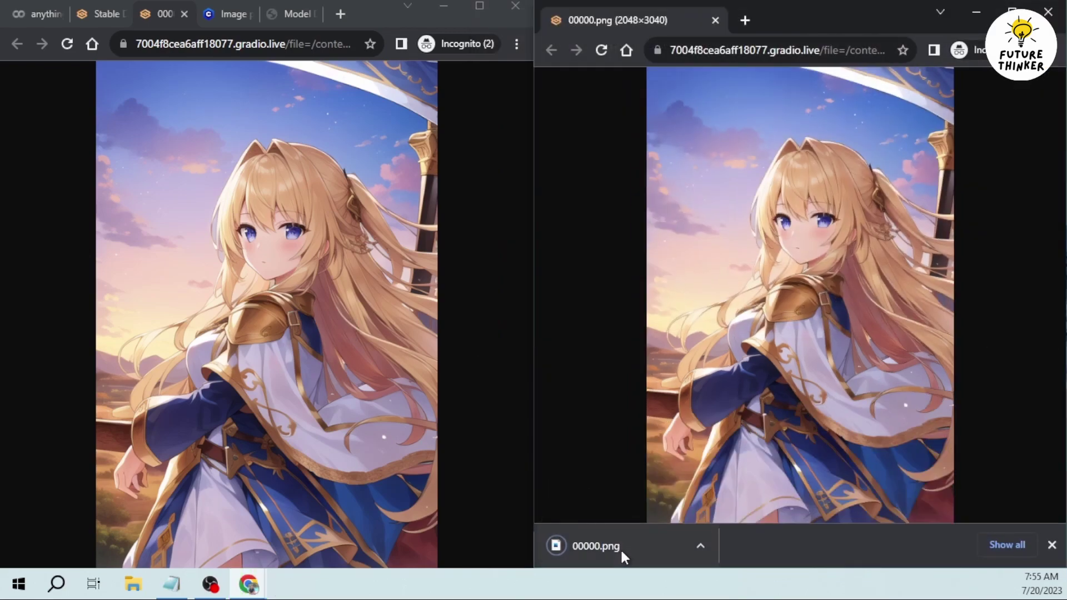
pyautogui.click(621, 549)
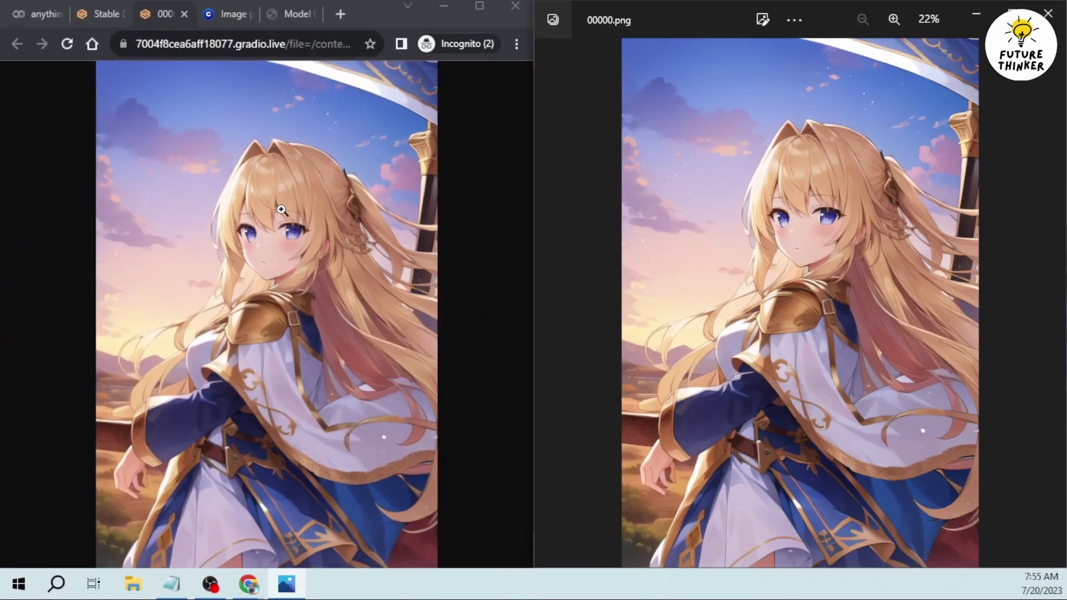
pyautogui.rightClick(280, 210)
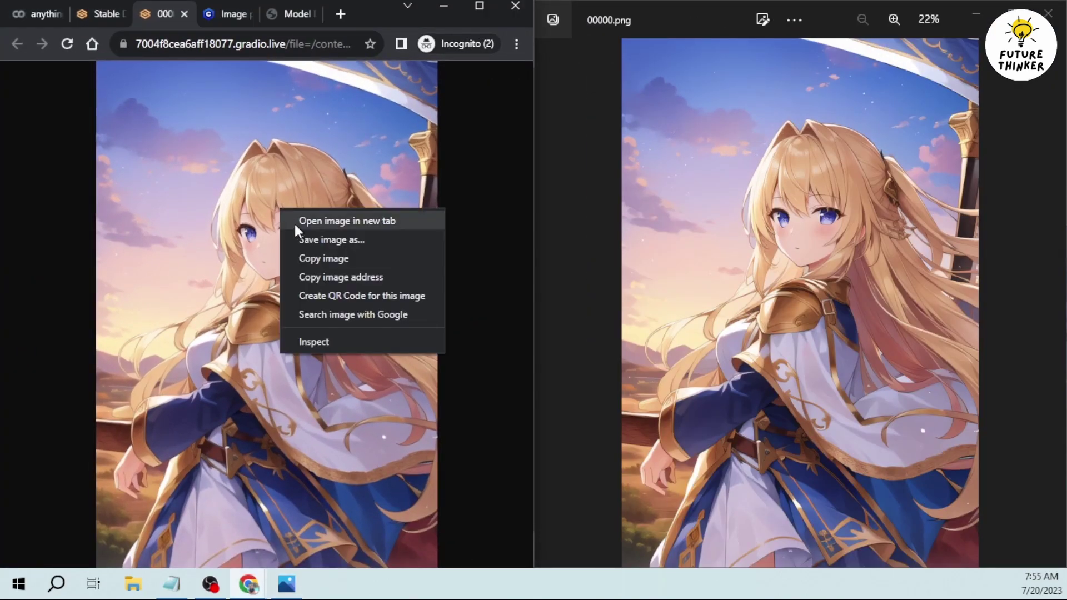
pyautogui.click(323, 241)
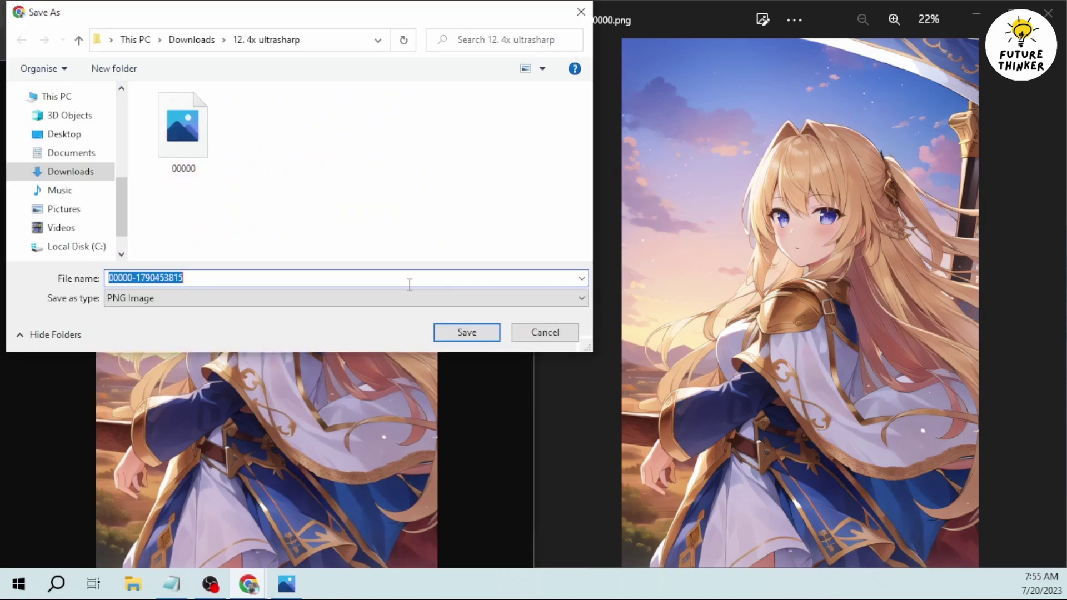
pyautogui.click(439, 333)
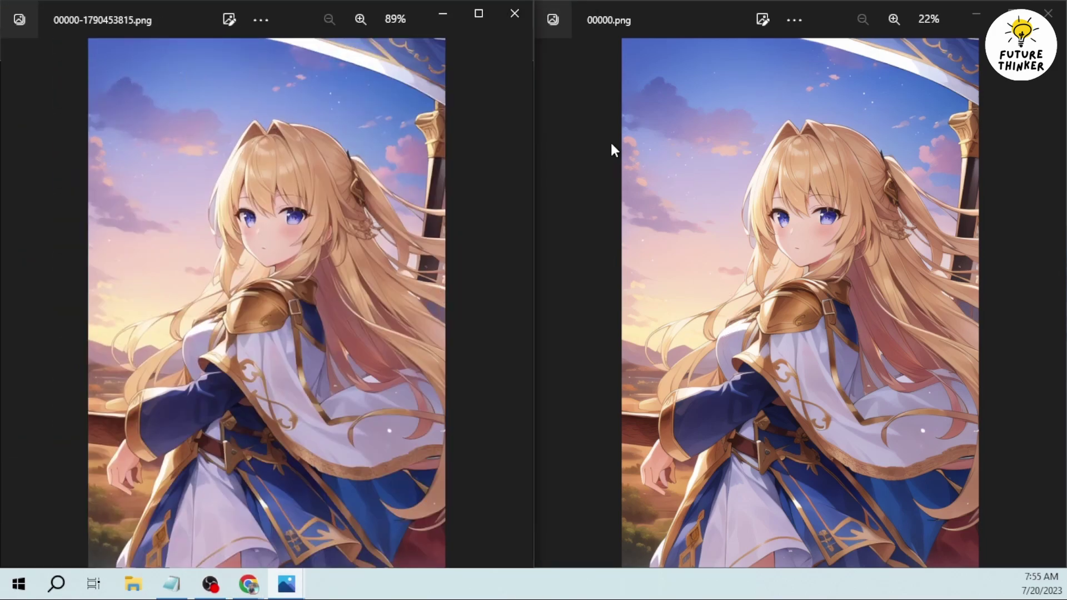
pyautogui.click(587, 137)
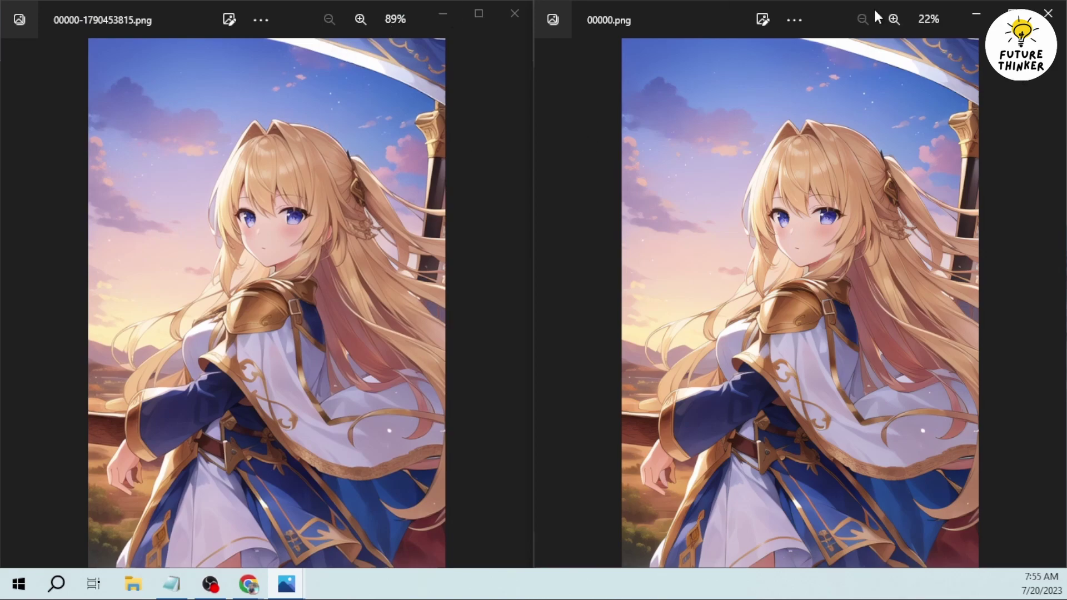
# Zoom the upscaled image to about 63% centred on the face, and the original to 285%
pyautogui.scroll(3, 879, 109)
pyautogui.scroll(1, 879, 109)
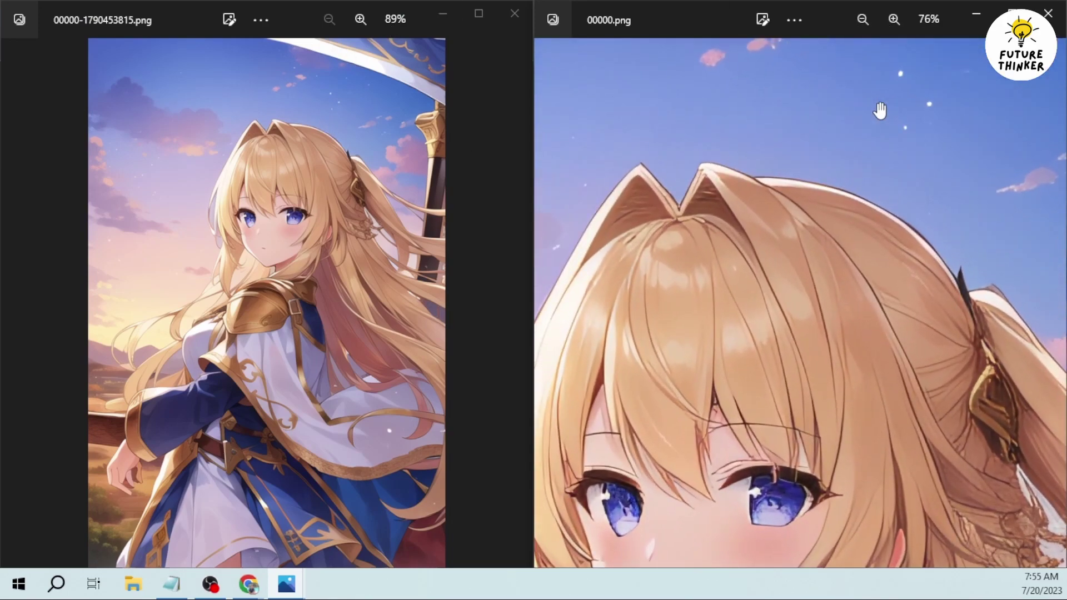
pyautogui.scroll(-2, 832, 184)
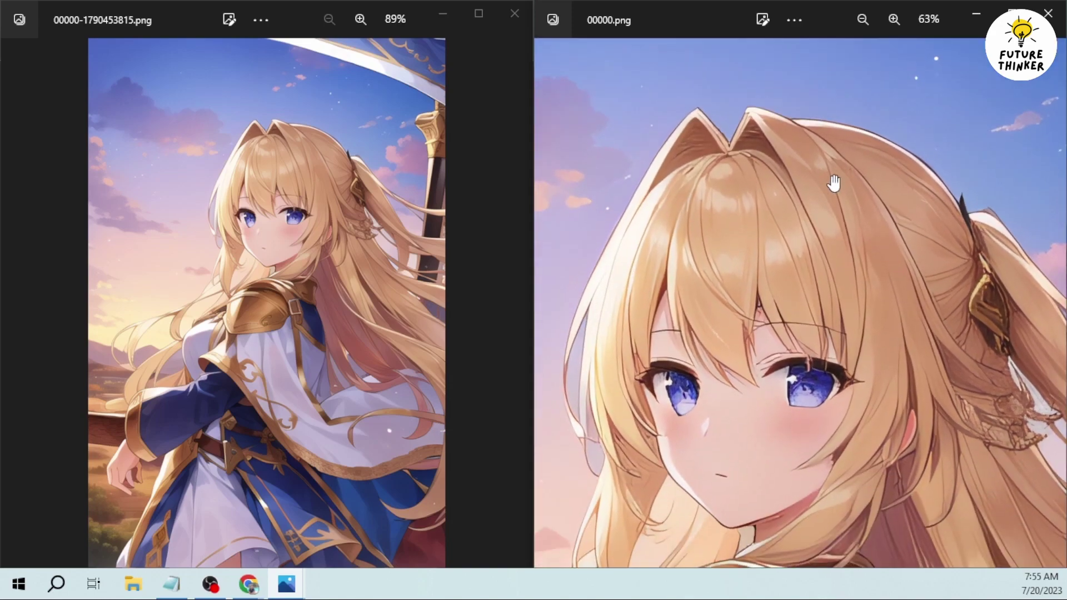
pyautogui.moveTo(828, 186); pyautogui.dragTo(821, 160)
pyautogui.click(285, 225)
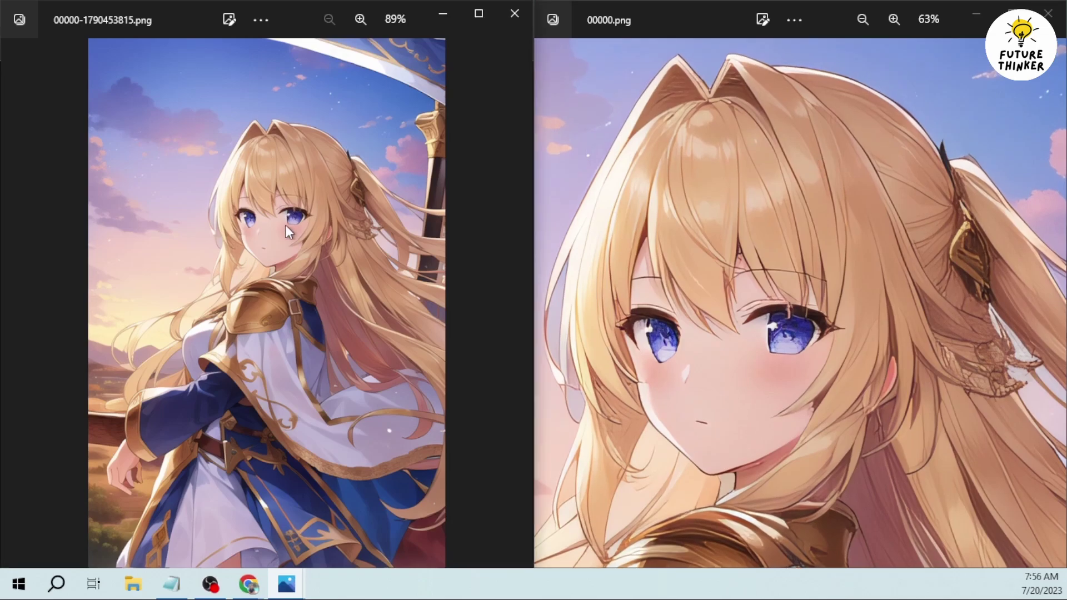
pyautogui.scroll(5, 285, 226)
pyautogui.scroll(-1, 352, 340)
pyautogui.scroll(3, 426, 381)
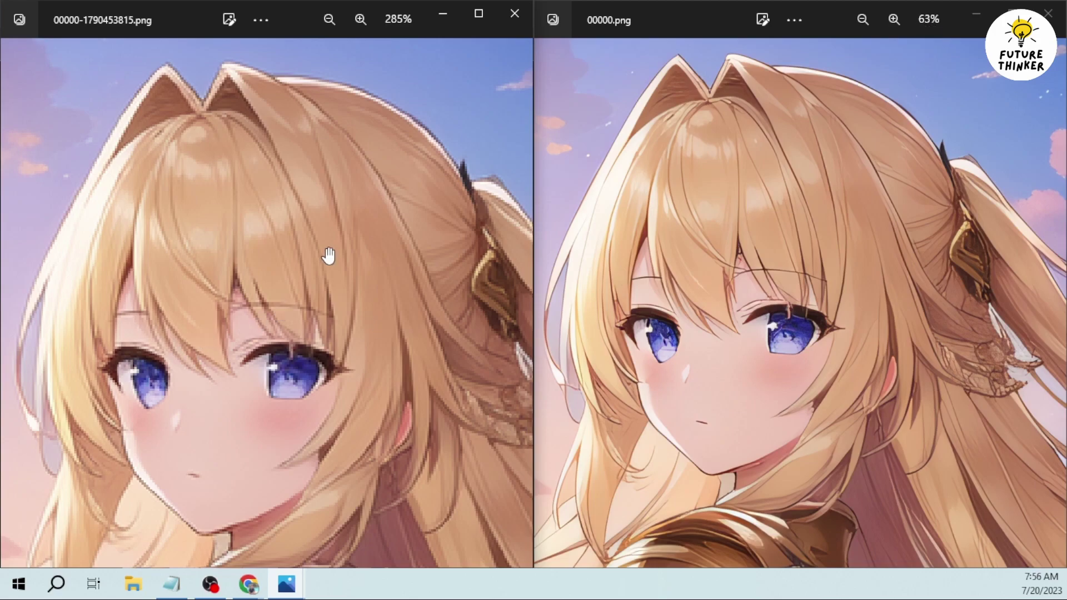
# Pan both zoomed images from the face down to the shoulder armour to compare detail
pyautogui.scroll(-1, 329, 254)
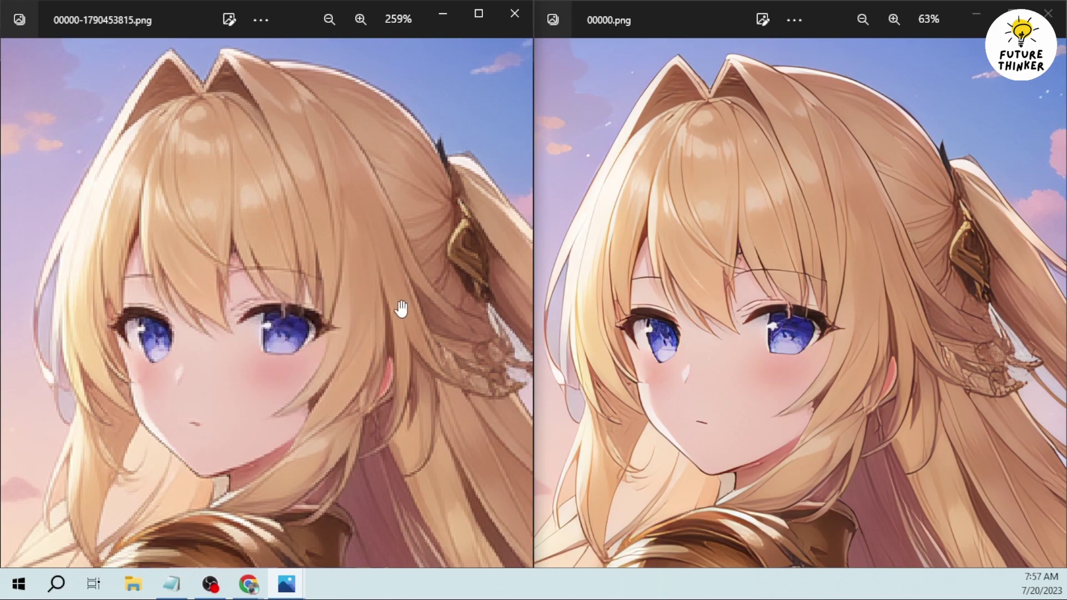
pyautogui.moveTo(412, 336); pyautogui.dragTo(407, 337)
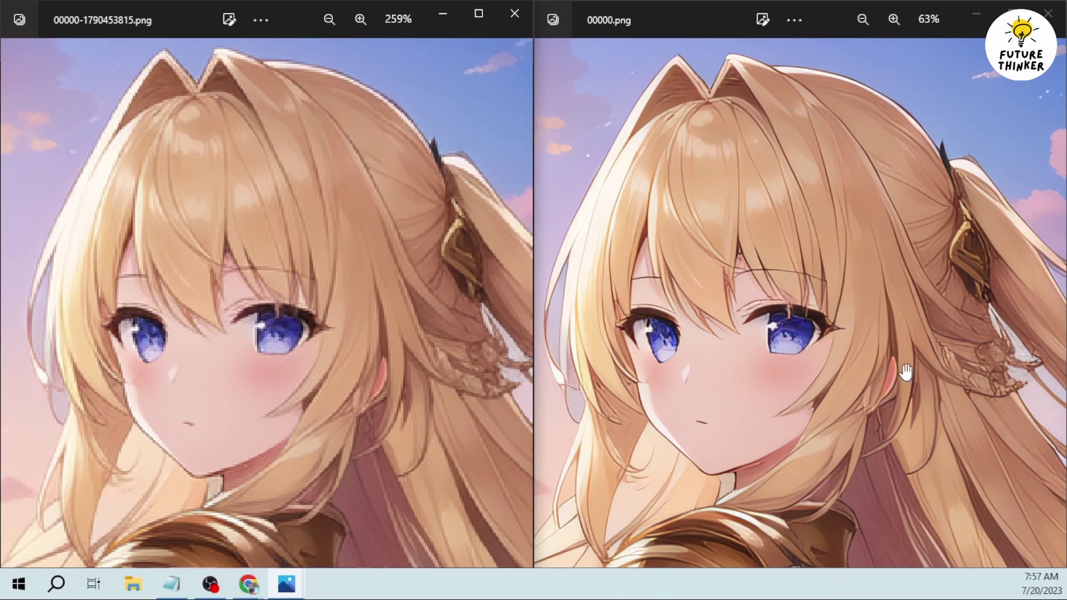
pyautogui.click(793, 360)
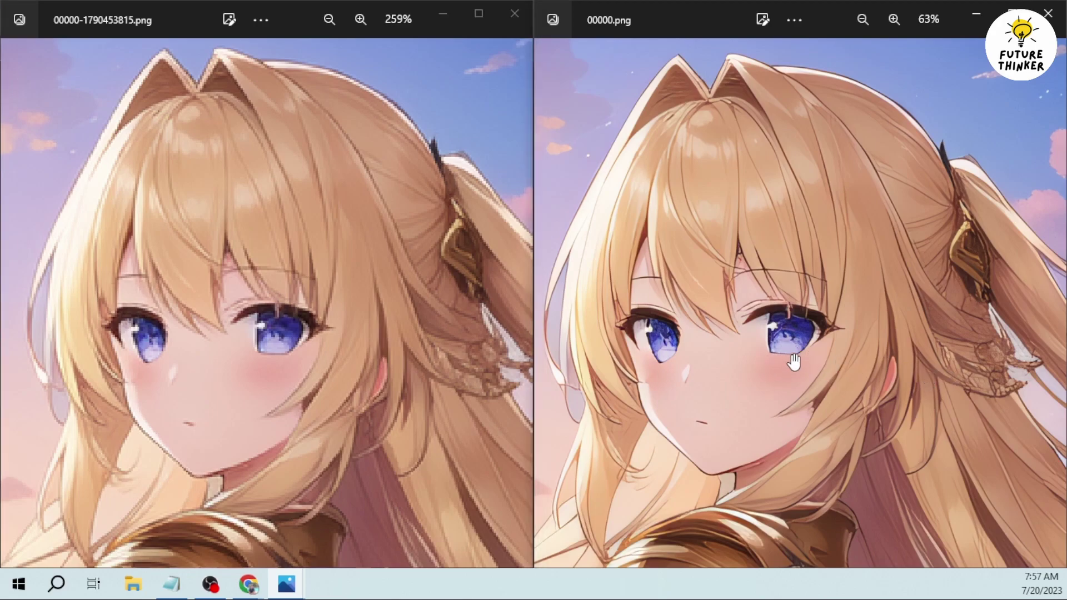
pyautogui.moveTo(793, 354); pyautogui.dragTo(793, 344)
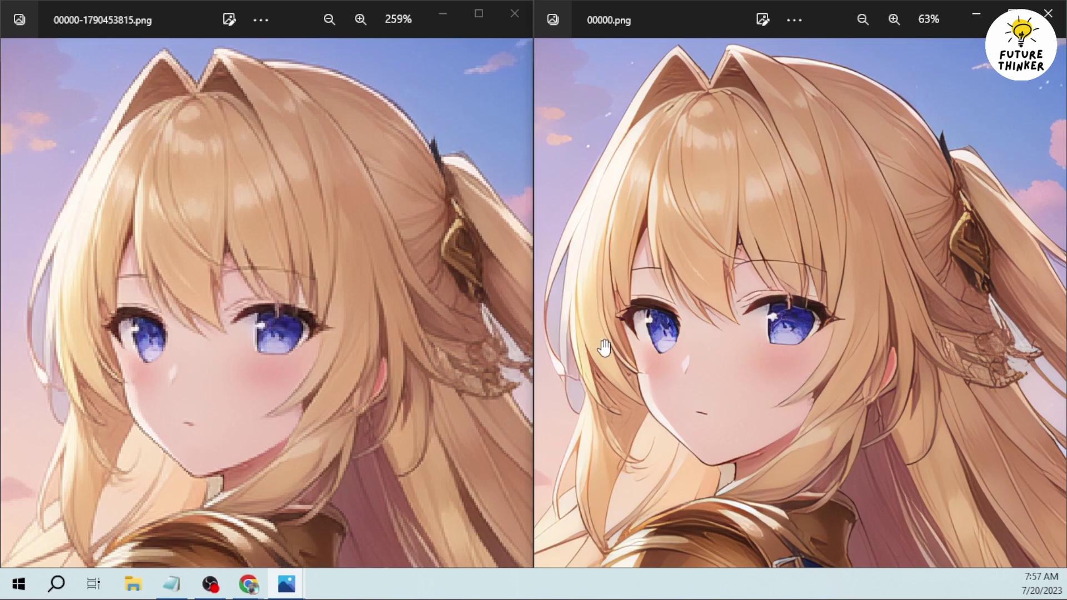
pyautogui.moveTo(604, 350); pyautogui.dragTo(605, 335)
pyautogui.moveTo(341, 348); pyautogui.dragTo(343, 273)
pyautogui.moveTo(291, 447); pyautogui.dragTo(307, 200)
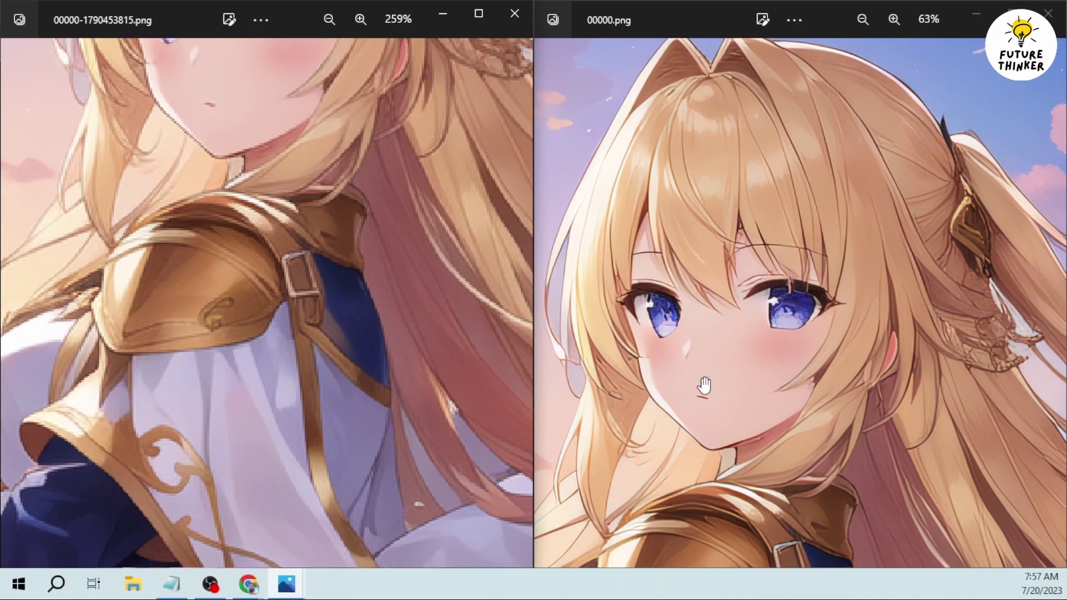
pyautogui.scroll(5, 701, 383)
pyautogui.moveTo(728, 42); pyautogui.dragTo(722, 93)
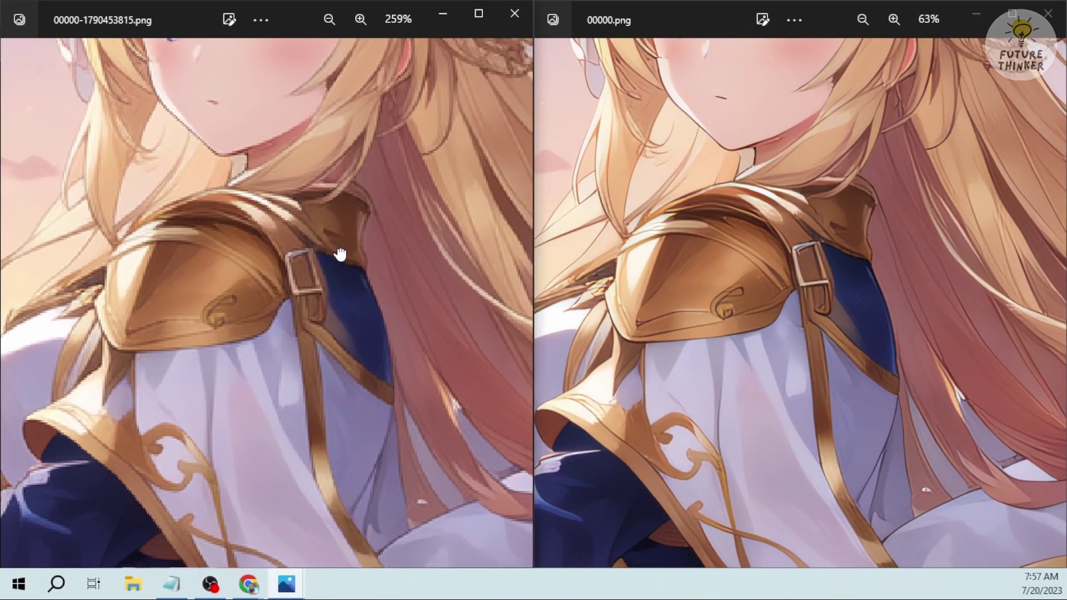
pyautogui.scroll(-5, 359, 267)
pyautogui.scroll(-5, 746, 332)
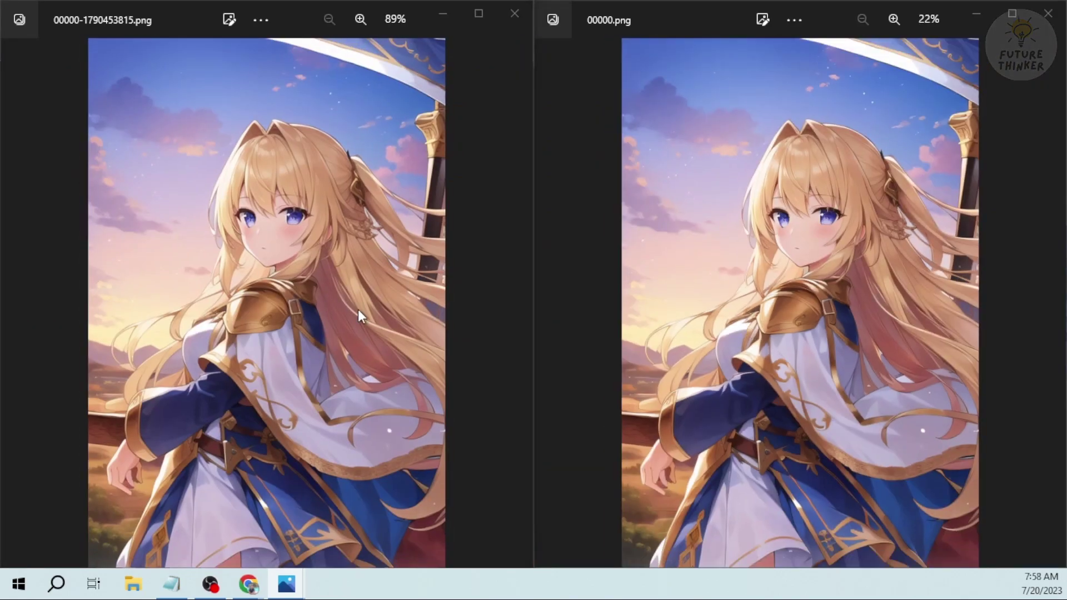
pyautogui.click(464, 76)
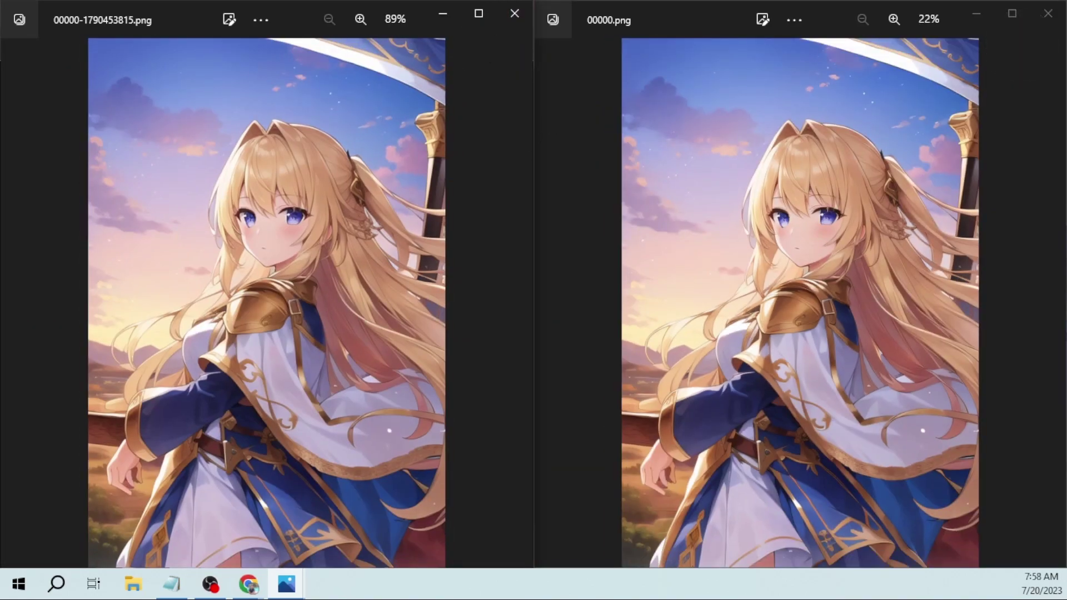